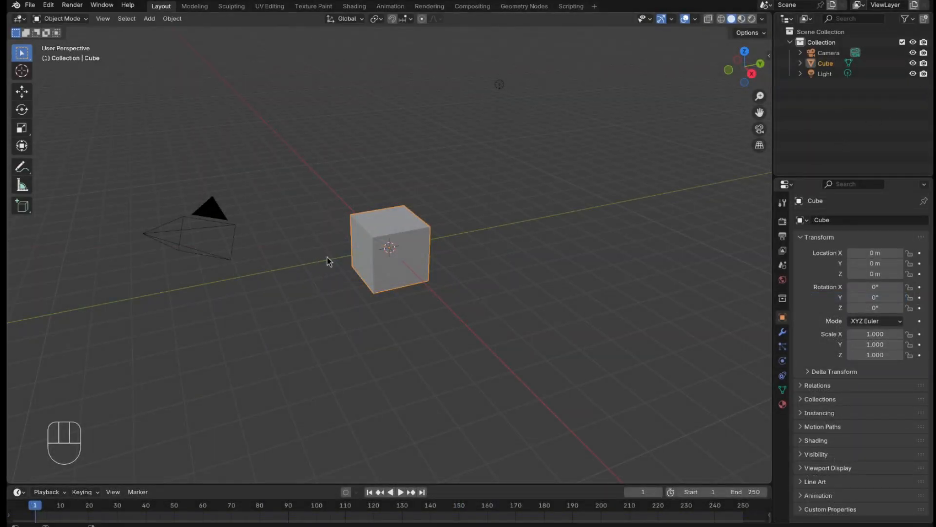
Step: Delete the default cube and add a mesh plane at the origin
key(x)
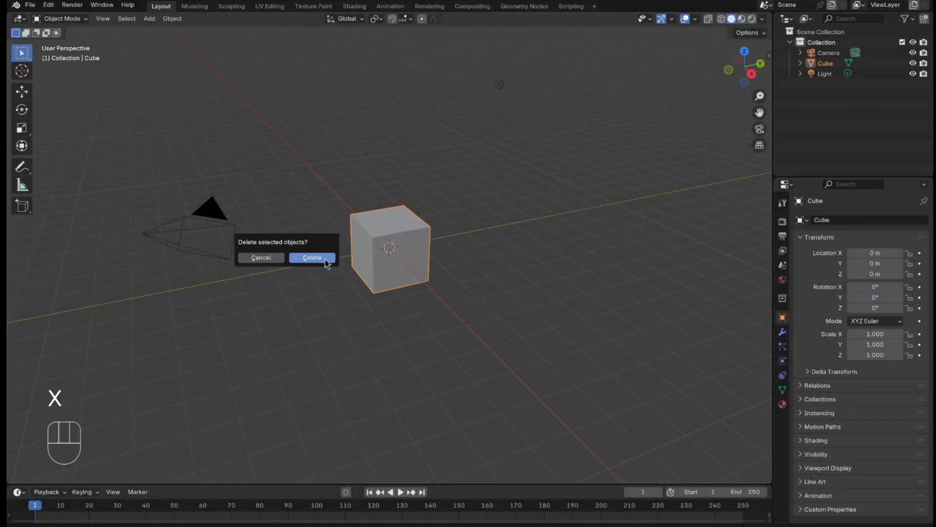
click(324, 260)
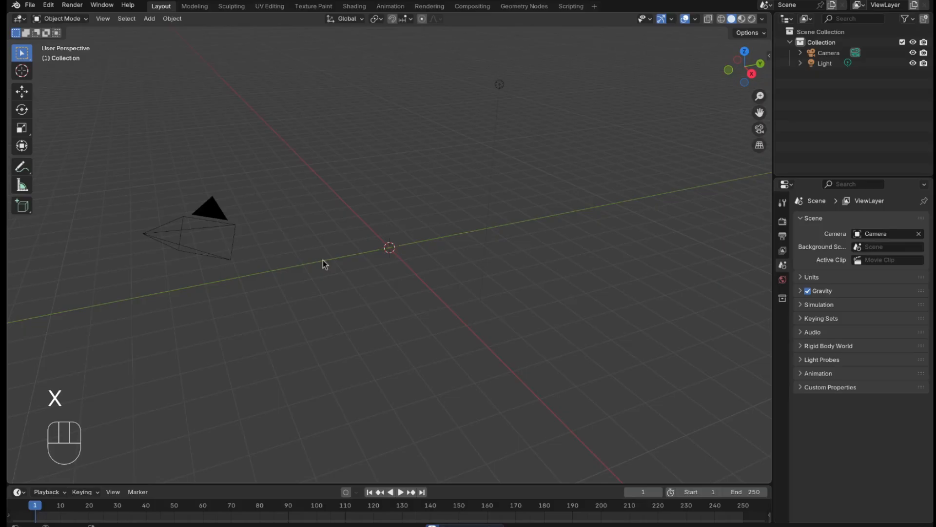
key(shift+a)
mouse_move(320, 266)
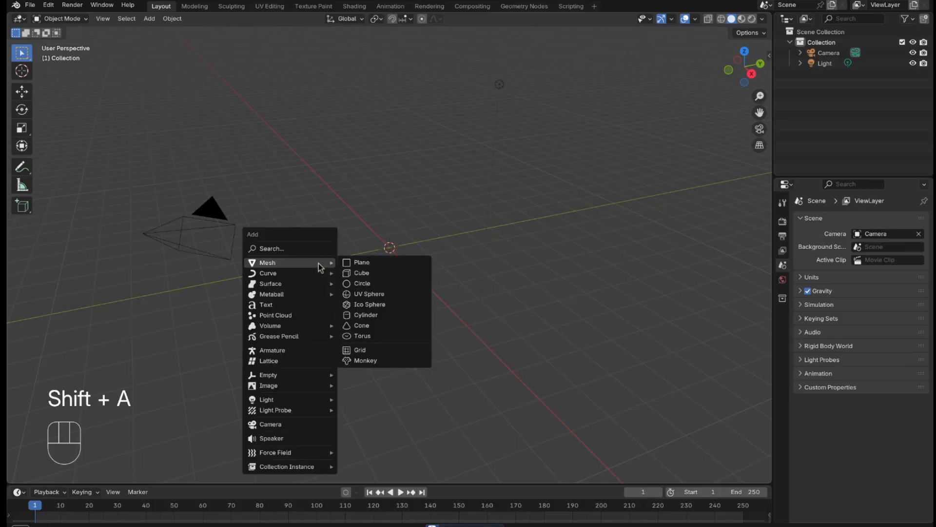
click(361, 263)
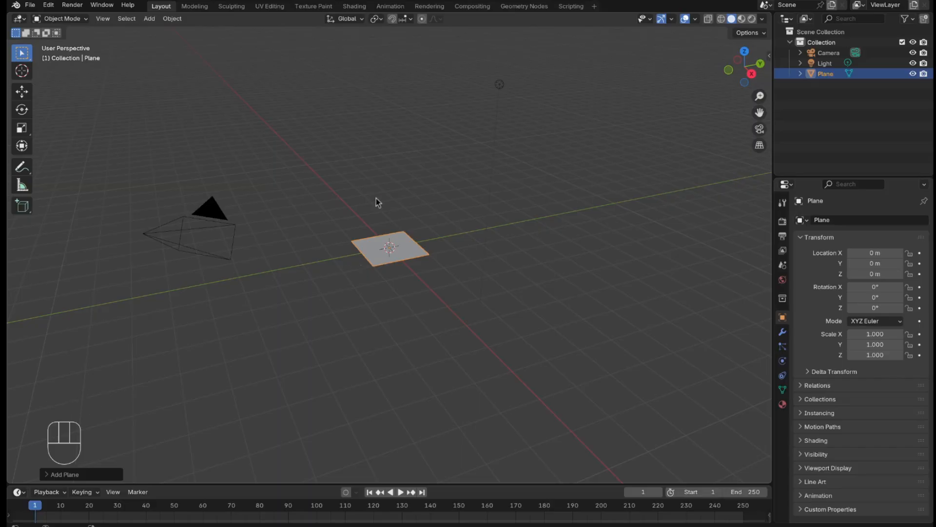
Step: In top view, scale the plane by 2 along the global X axis to make it a rectangle
key(KP_7)
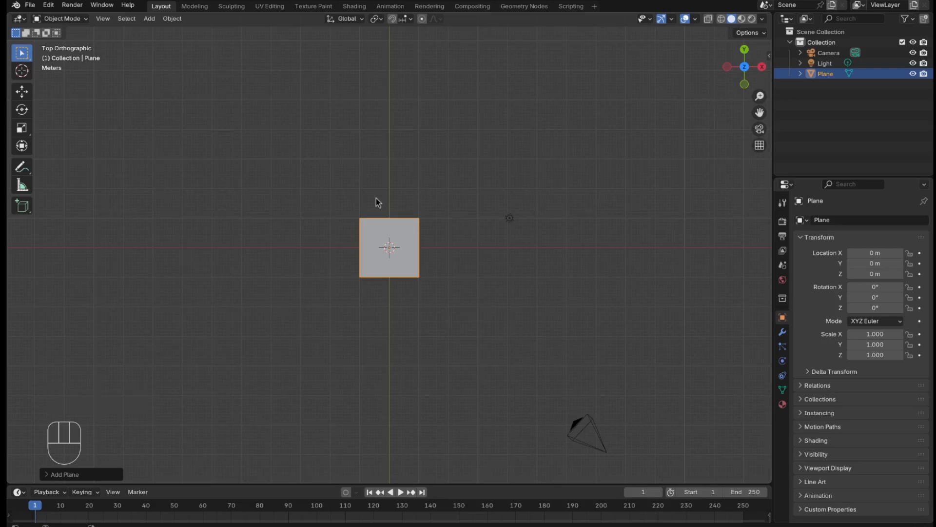
key(s)
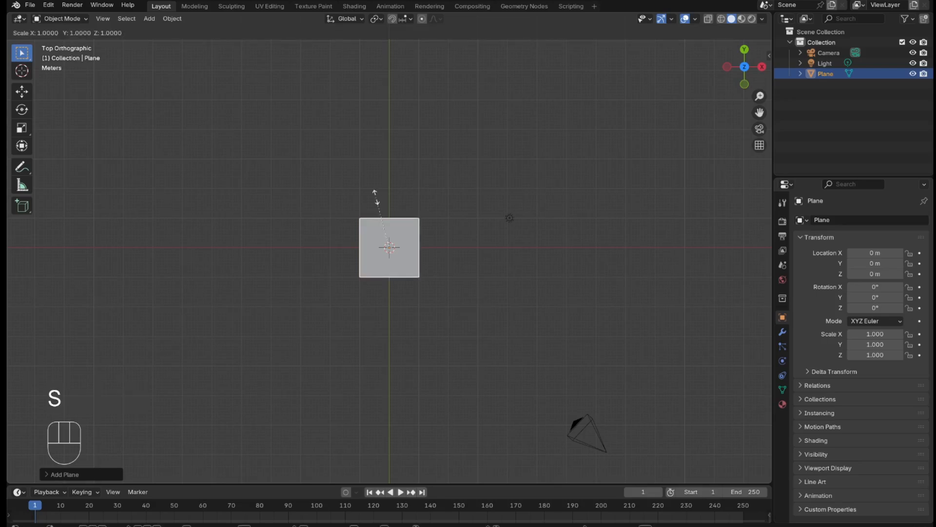
key(x)
key(KP_2)
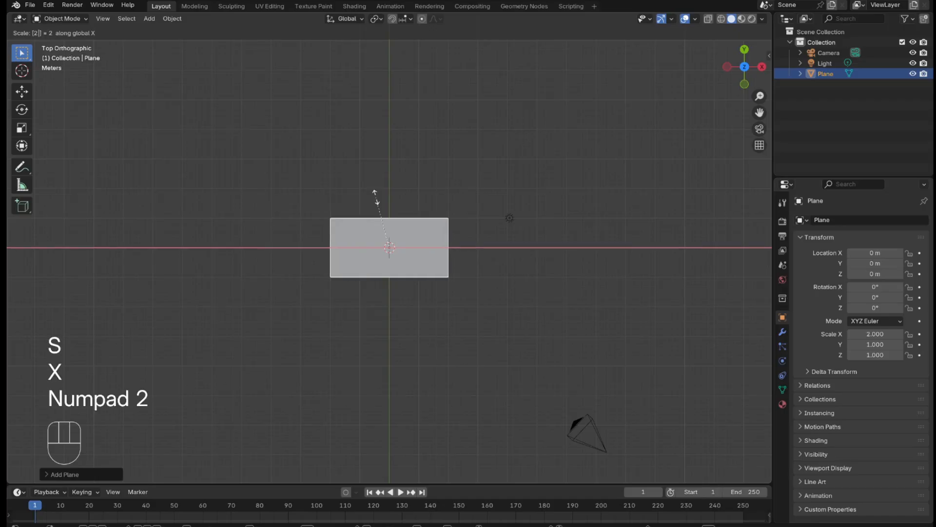
key(KP_Enter)
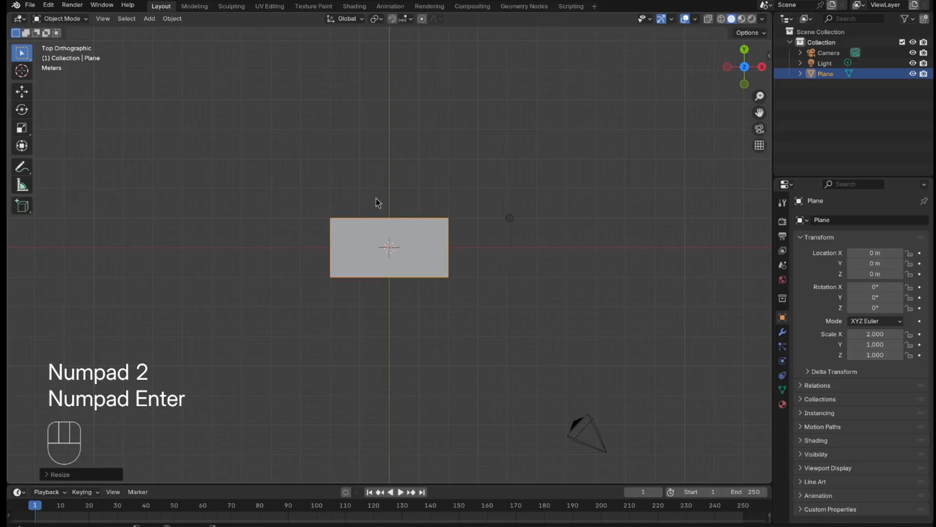
Step: Rotate the plane 90° around the global X axis so it stands upright
key(r)
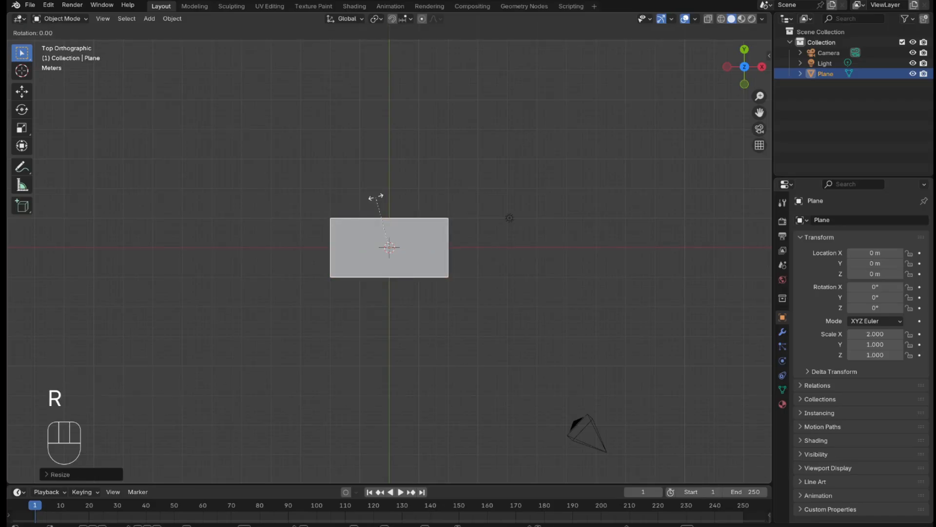
key(x)
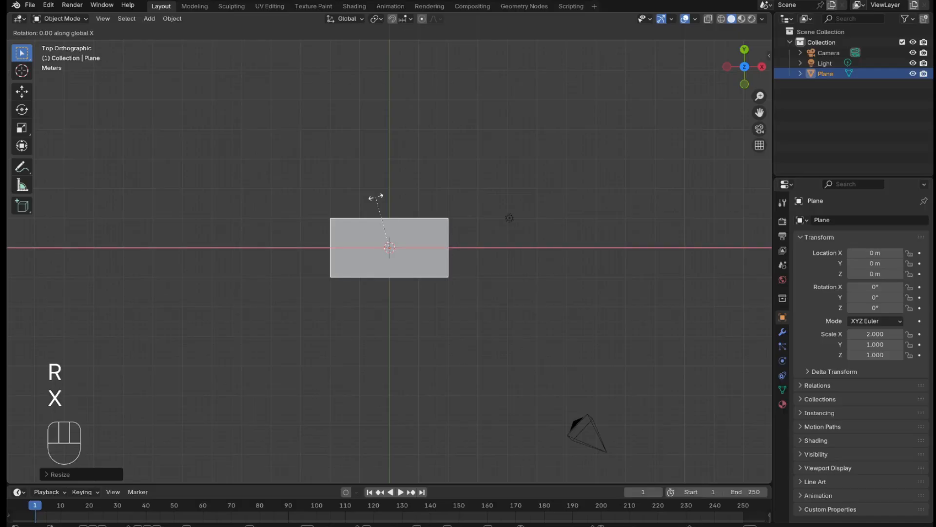
key(KP_9)
key(KP_0)
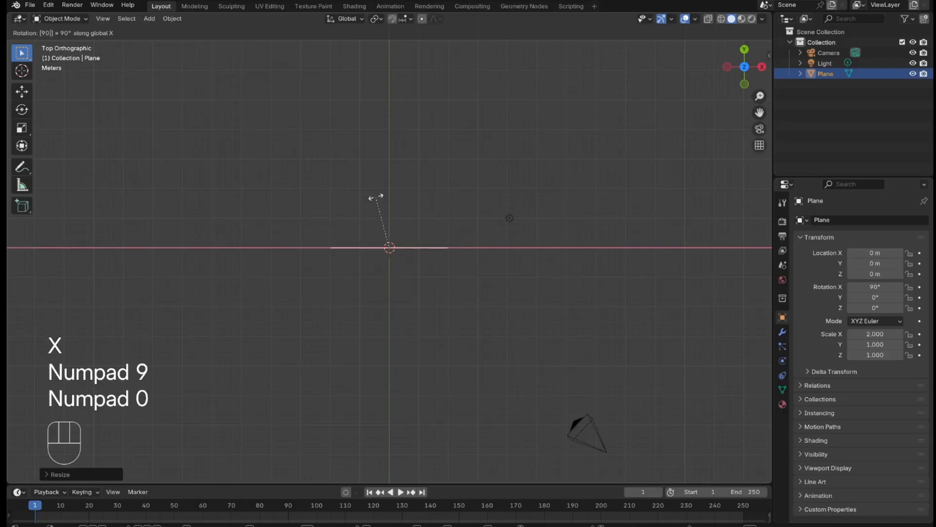
key(KP_Enter)
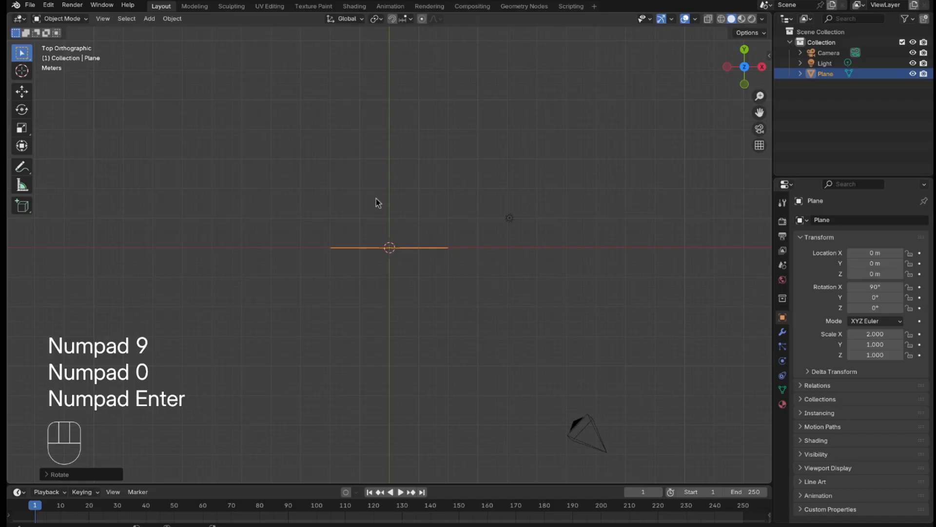
Step: Switch to front view and apply the plane's rotation and scale
key(KP_1)
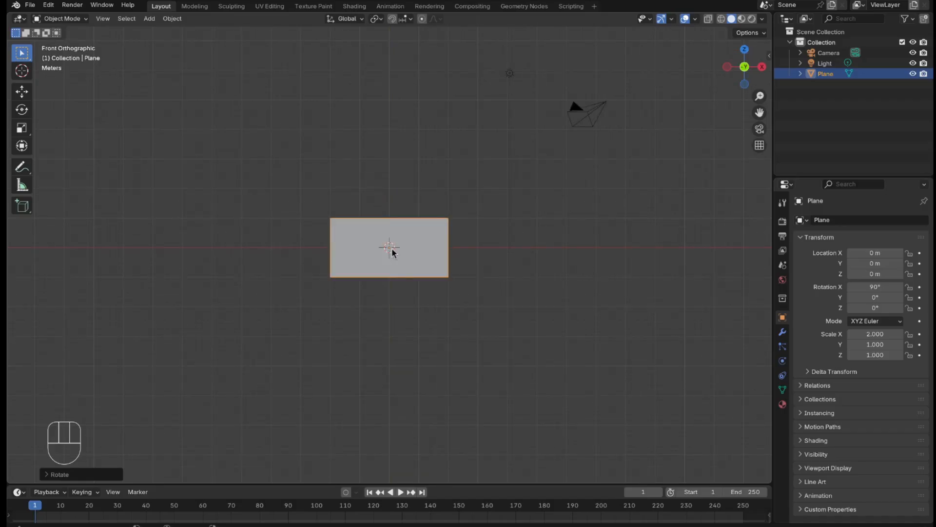
key(ctrl+a)
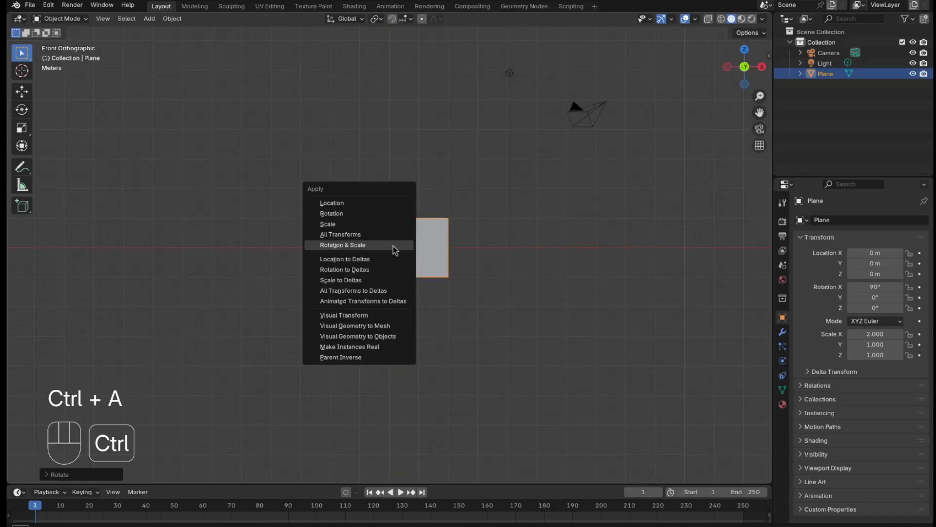
click(394, 245)
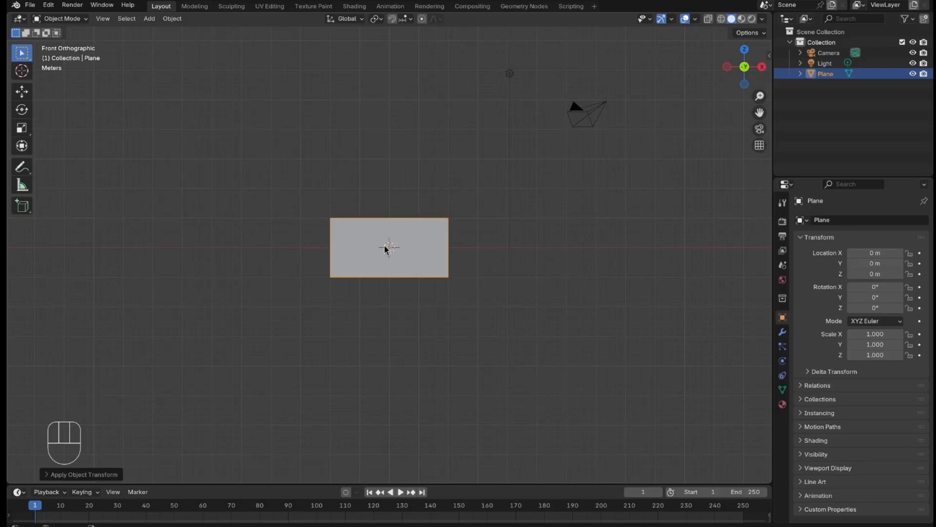
Step: Enter Edit Mode on the plane, show it as a see-through wireframe and deselect all its geometry
scroll(381, 250, up, 2)
scroll(382, 251, up, 1)
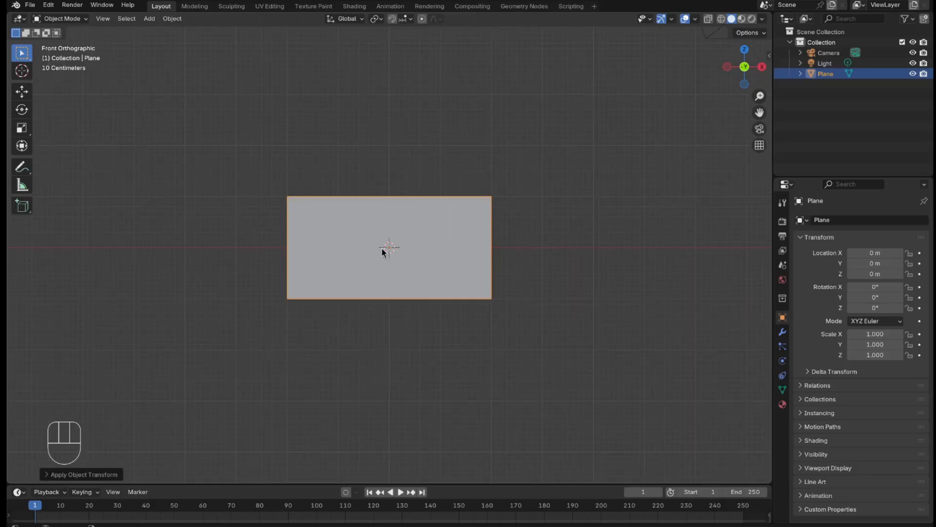
key(Tab)
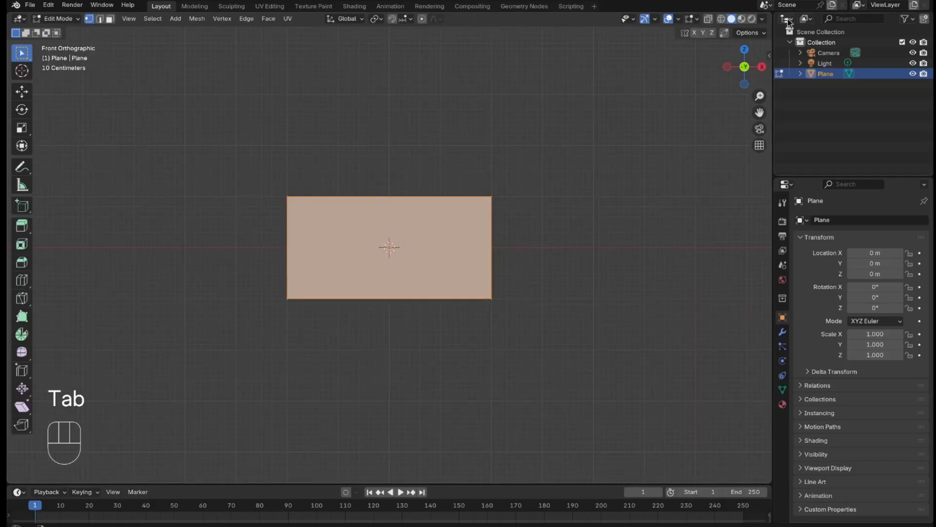
click(708, 18)
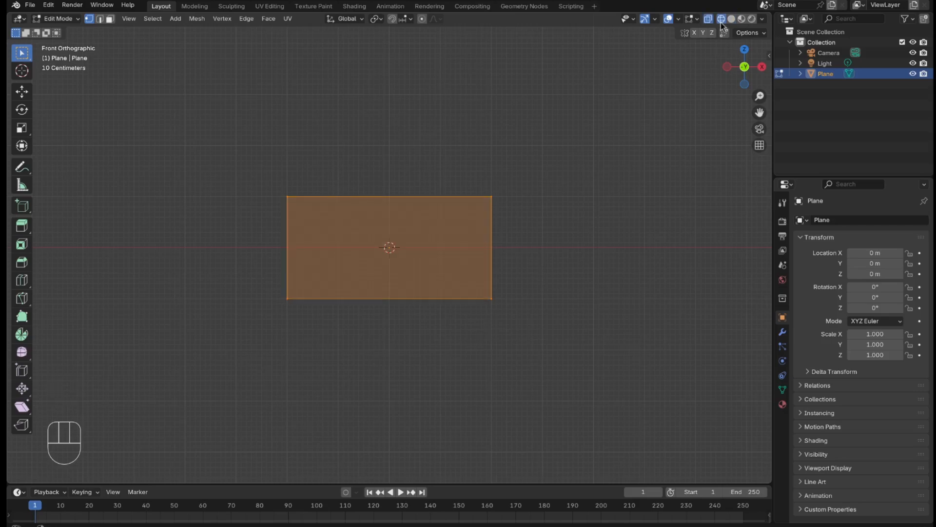
click(644, 83)
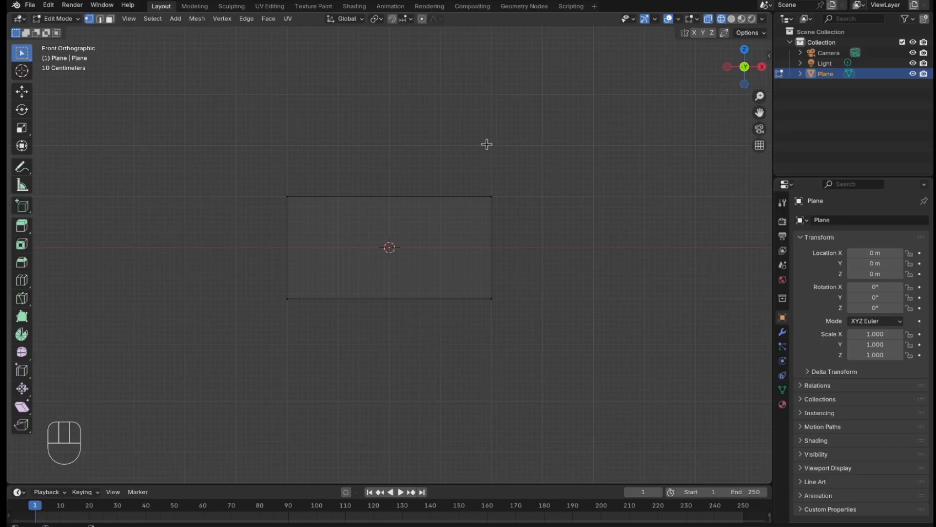
Step: Add one vertical loop cut at about the middle of the plane's width
key(ctrl+r)
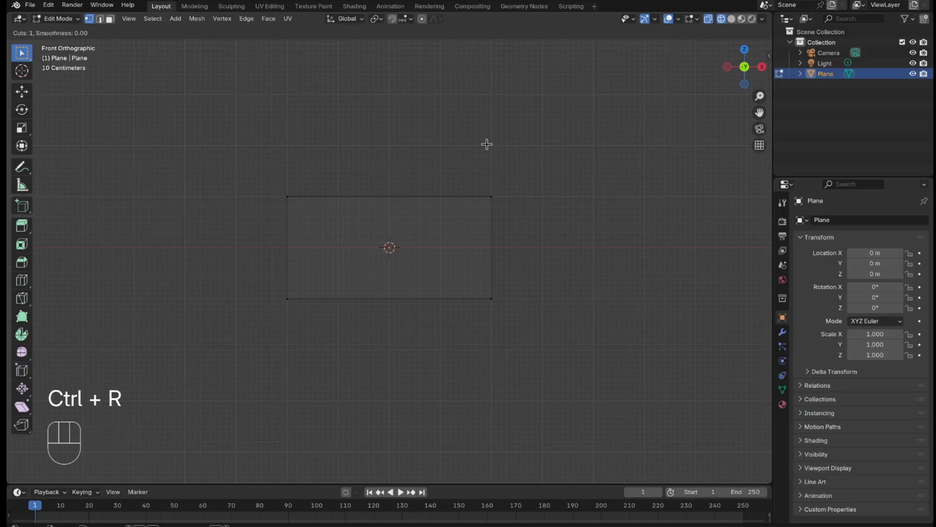
click(397, 216)
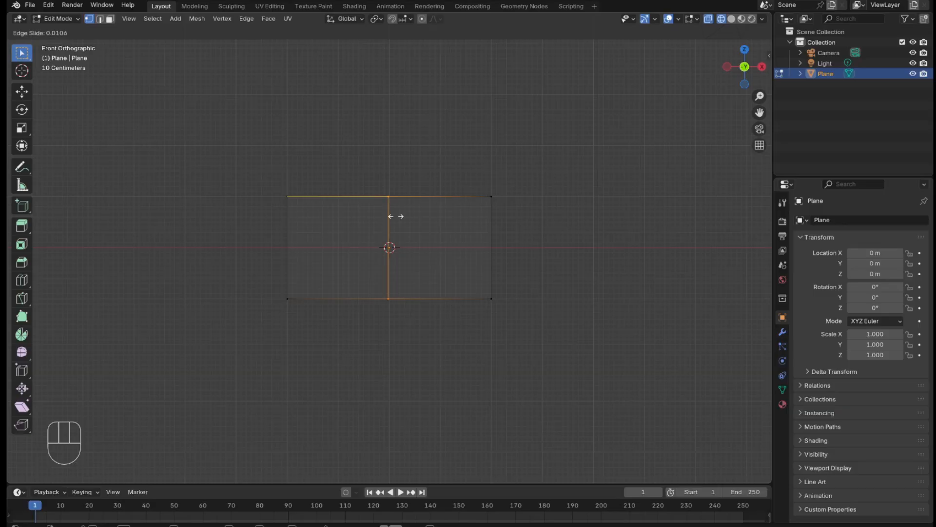
key(Return)
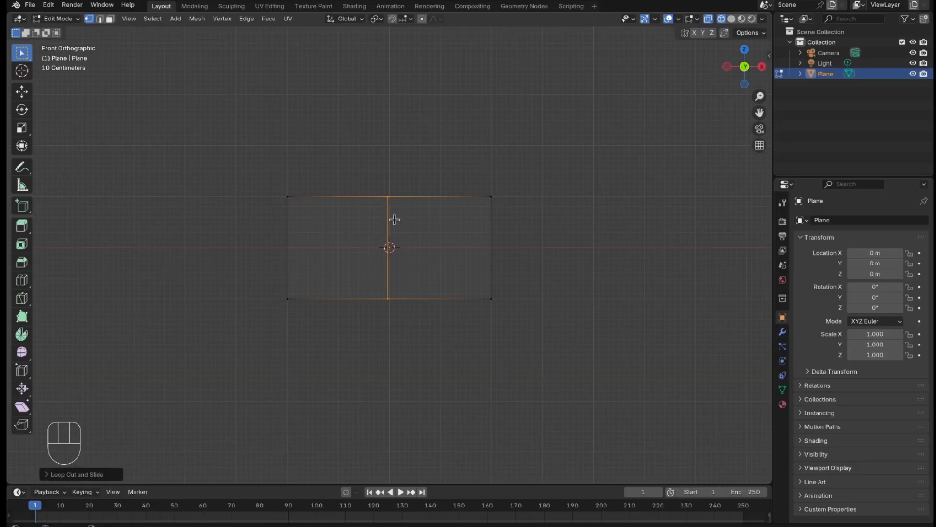
Step: Subdivide the whole plane with the number of cuts set to 45
key(a)
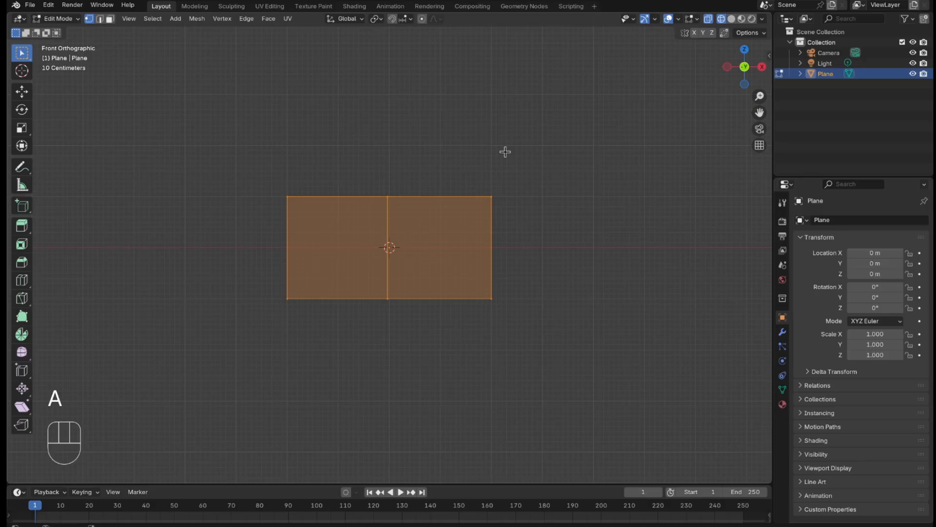
right_click(482, 310)
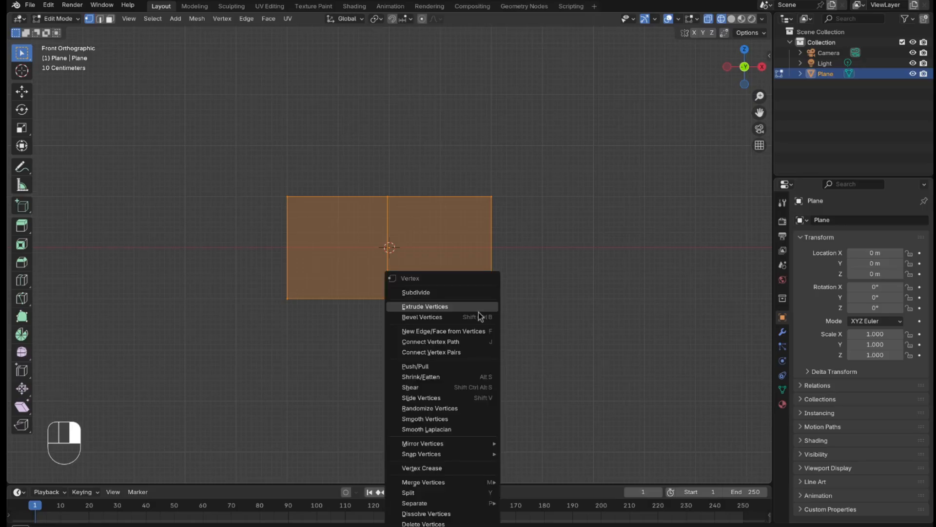
click(482, 291)
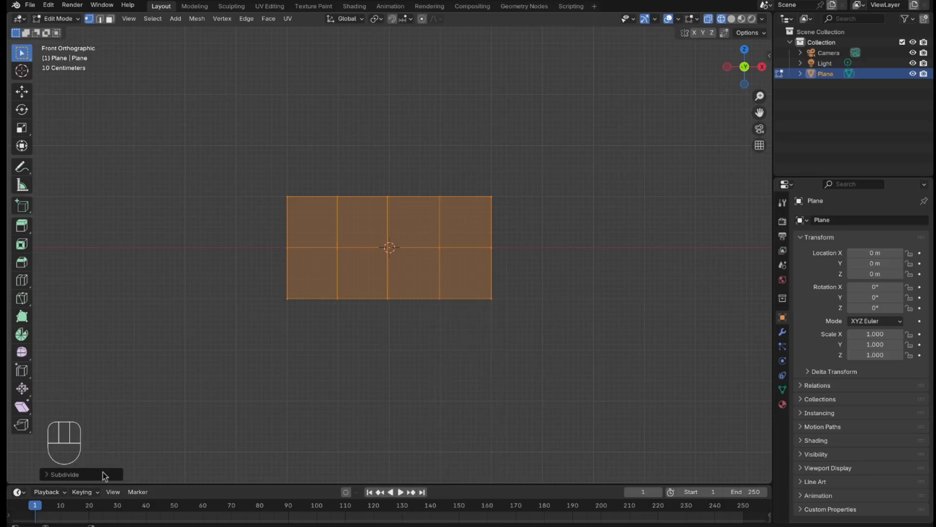
click(86, 472)
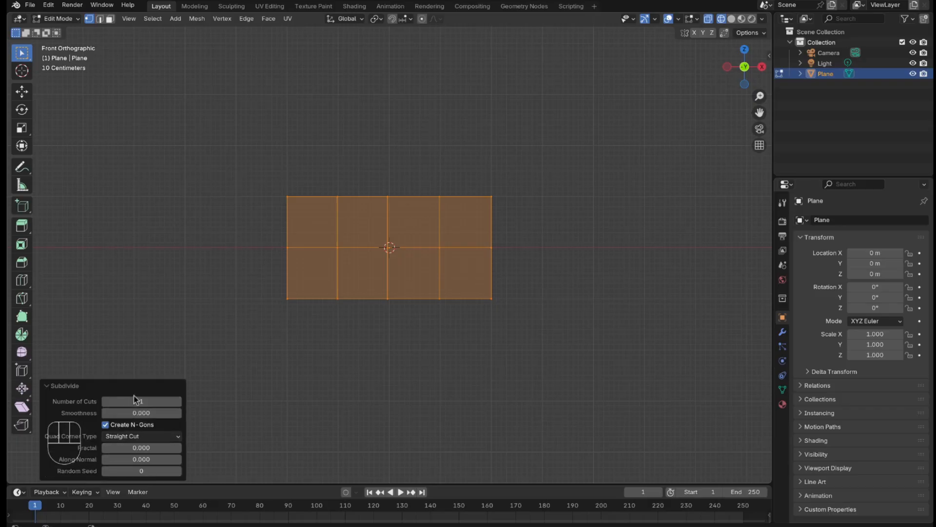
click(159, 398)
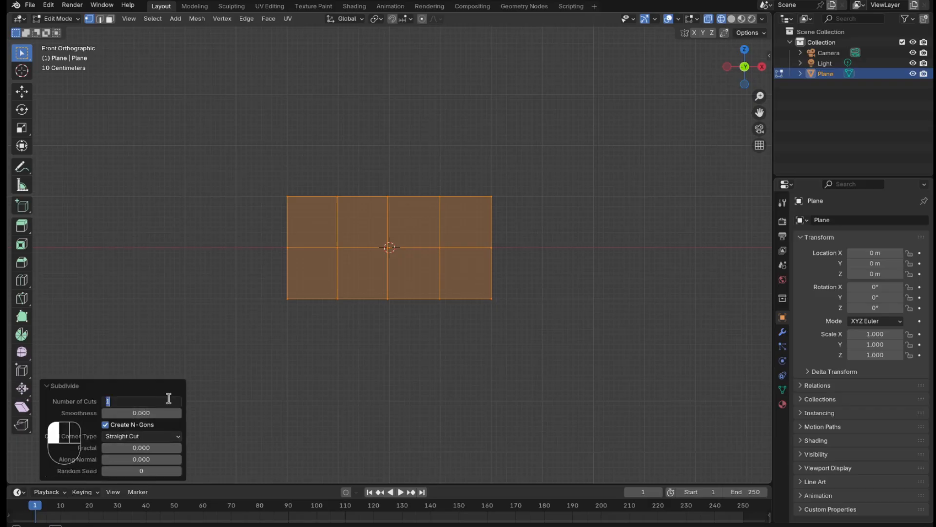
text(45)
key(Return)
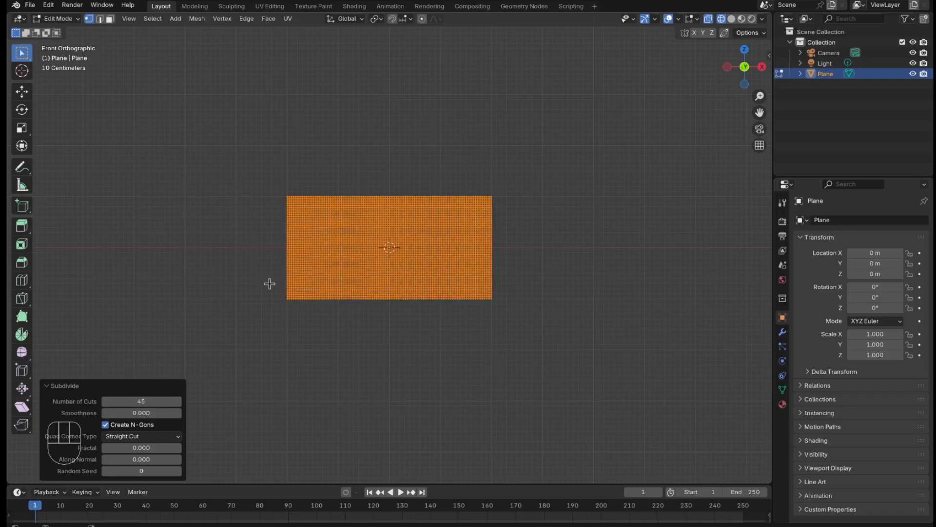
Step: Select only the column of vertices along the plane's left edge and create a vertex group named Pin
scroll(323, 313, up, 3)
scroll(422, 337, up, 2)
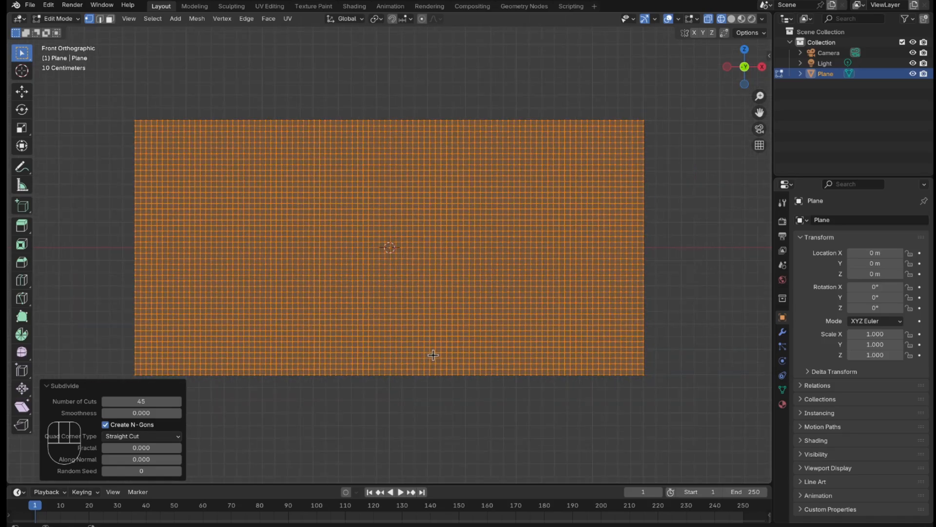
click(78, 147)
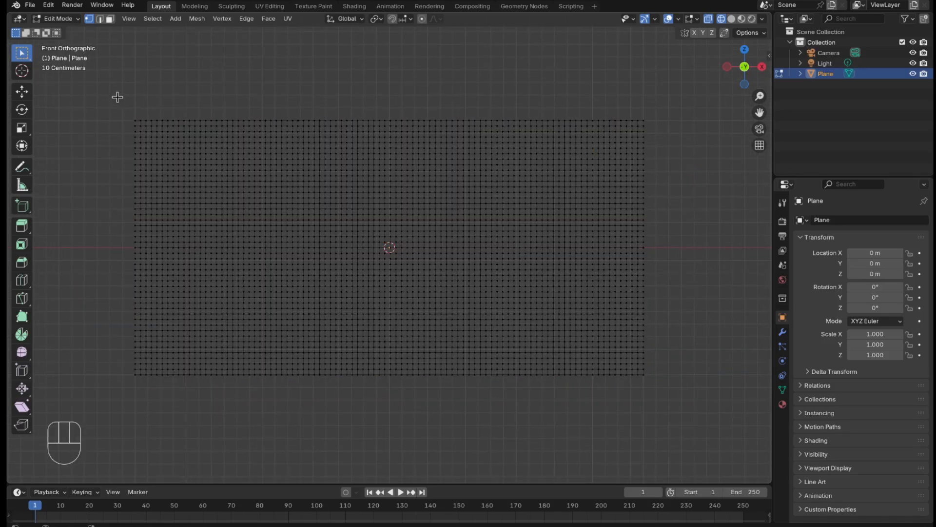
drag(117, 97, 139, 474)
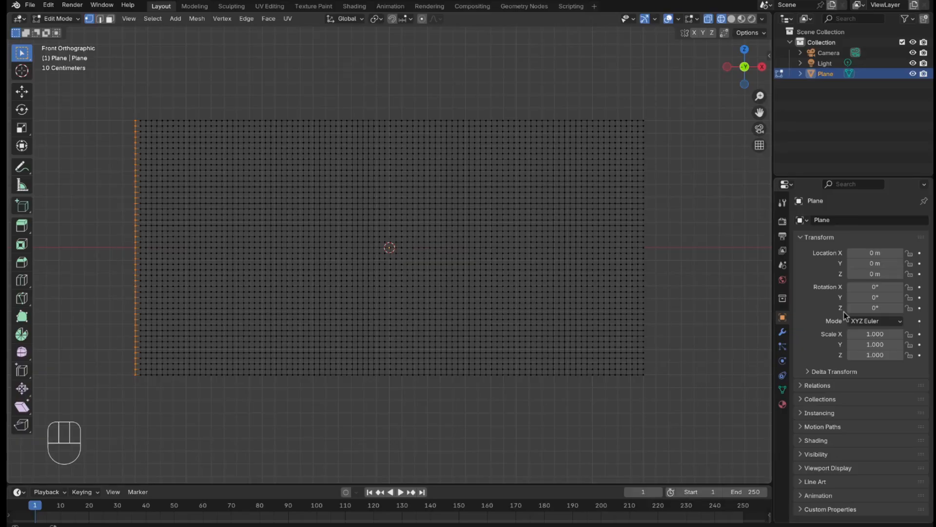
click(782, 389)
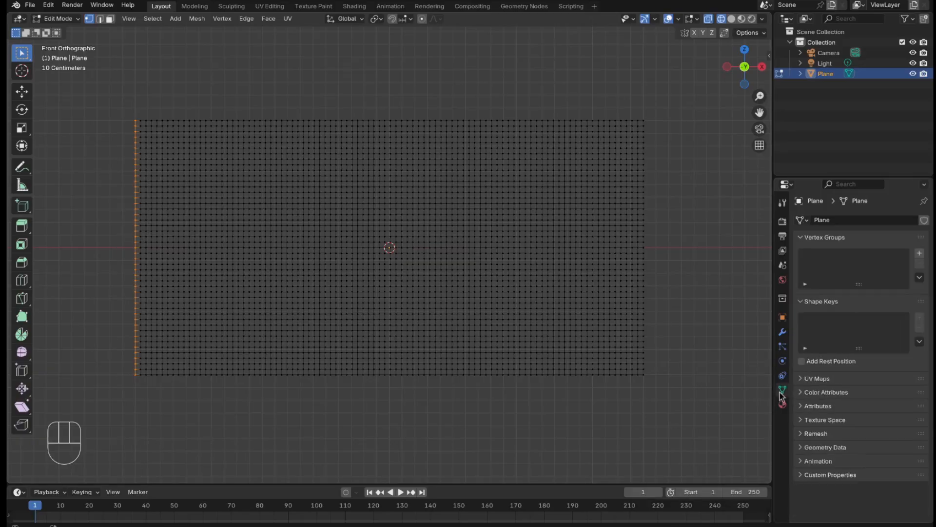
click(920, 253)
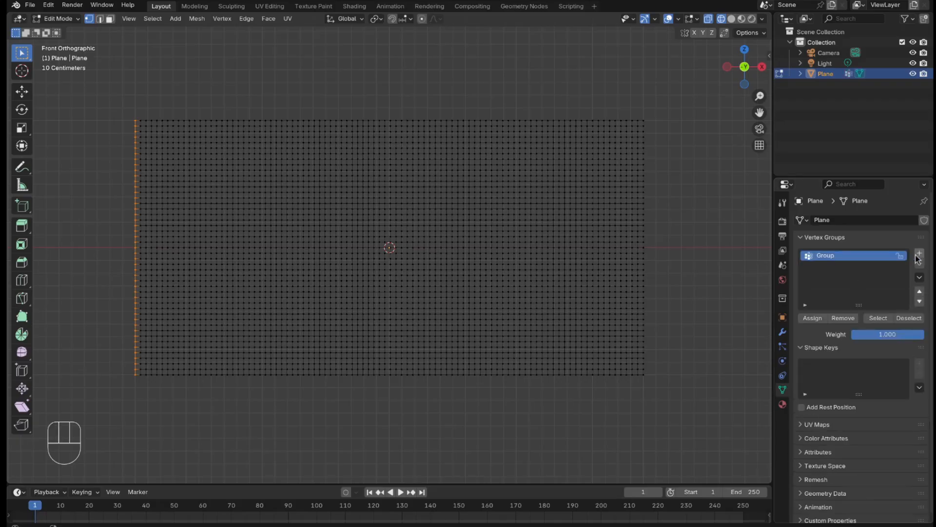
double_click(856, 258)
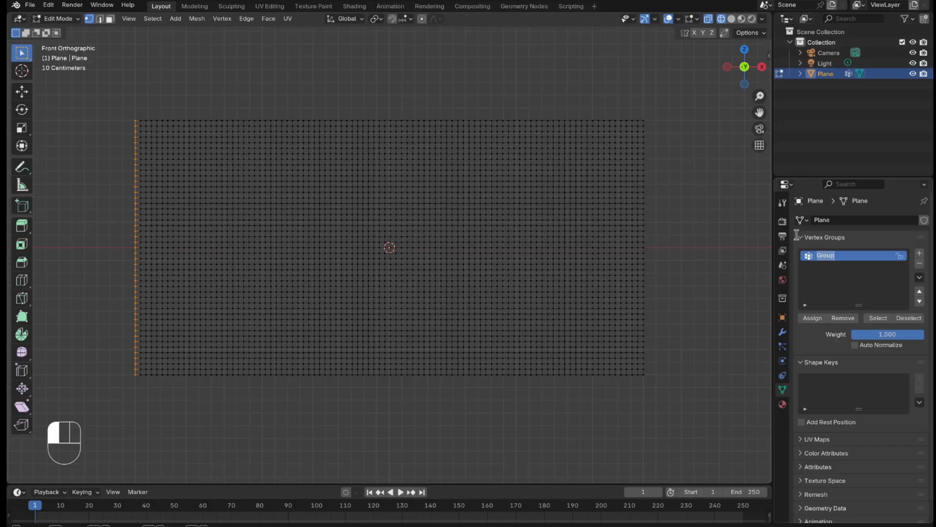
text(Pin)
click(796, 235)
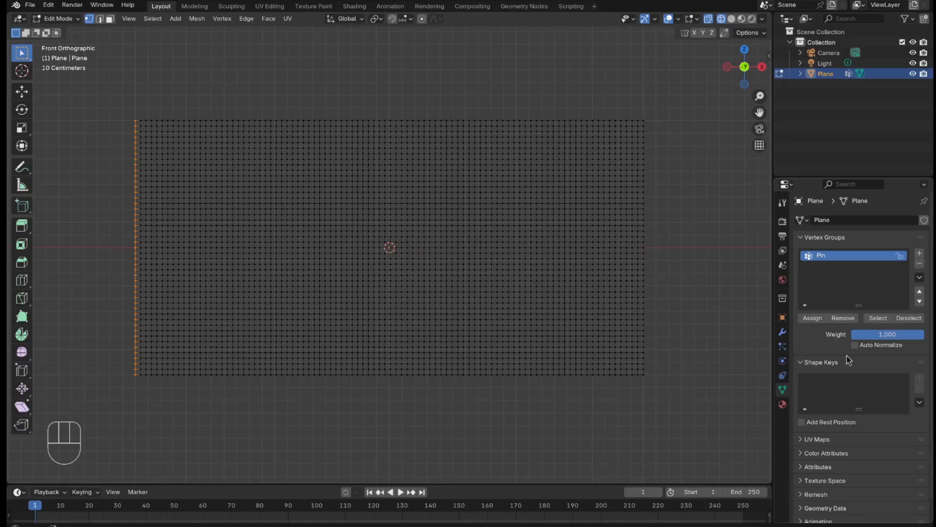
Step: Assign the plane's left-edge vertices to the Pin group, then verify it by deselecting and reselecting the group's vertices
click(824, 322)
click(905, 318)
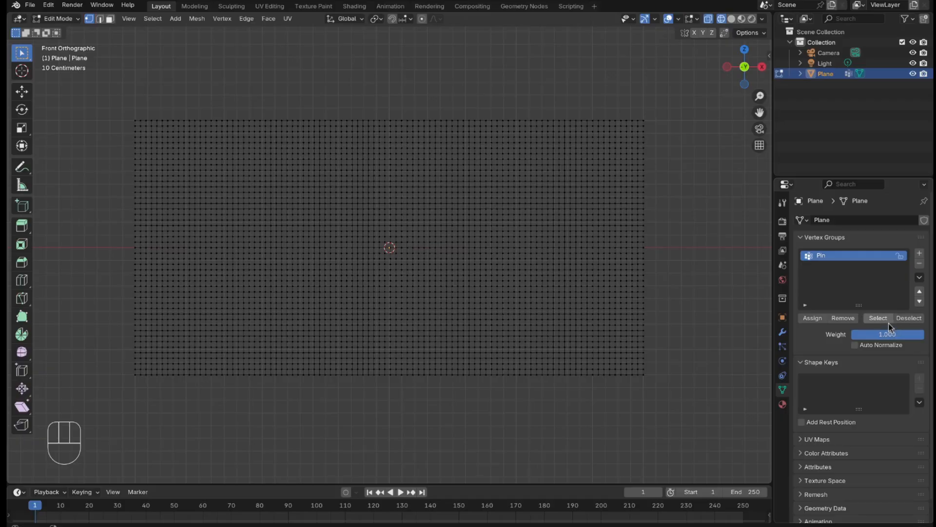
click(887, 319)
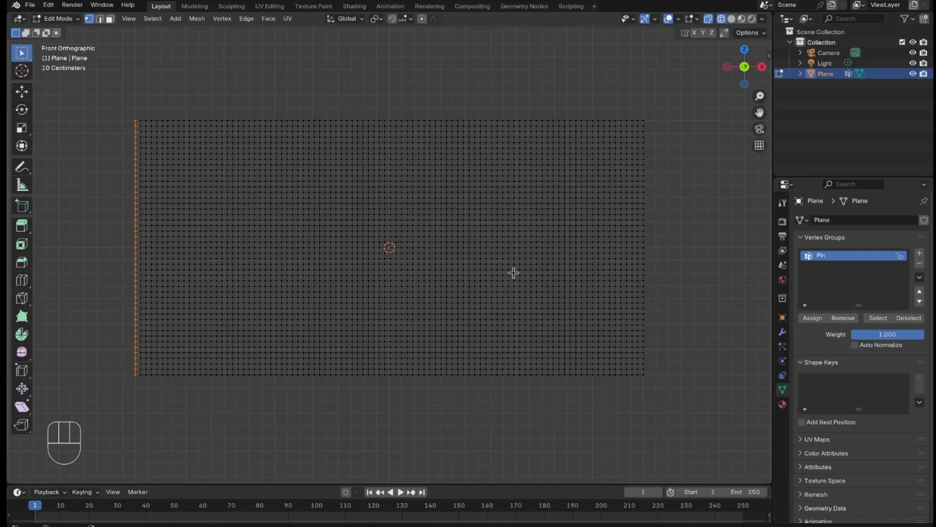
Step: Return to Object Mode, shade the plane smooth and switch the viewport to solid shading
key(Tab)
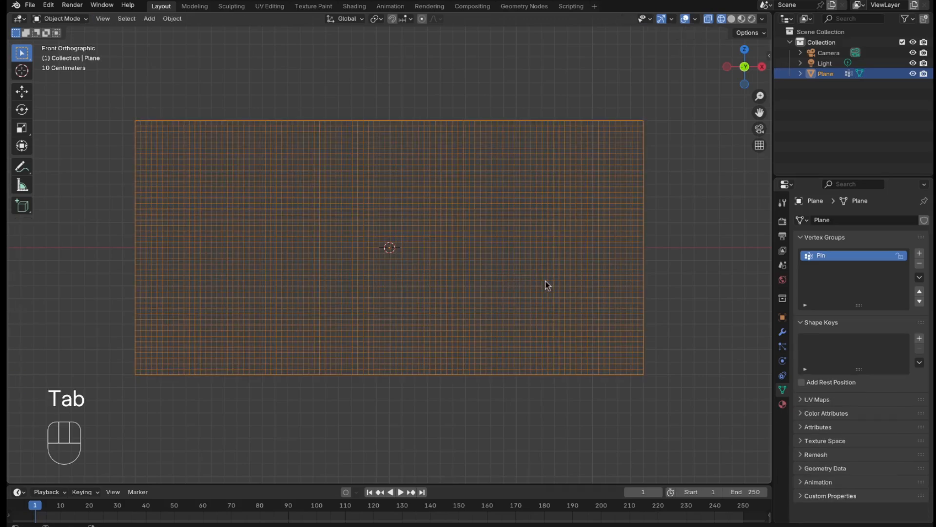
right_click(535, 278)
click(538, 279)
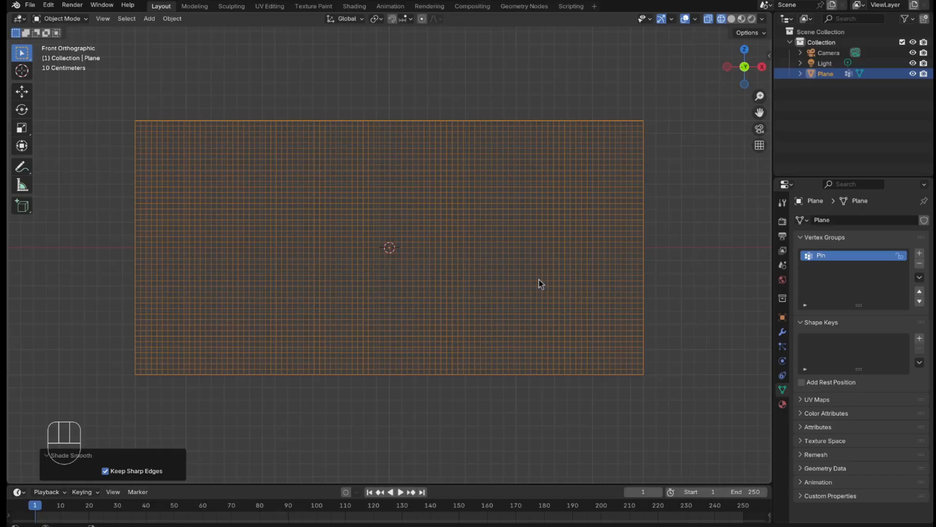
click(730, 21)
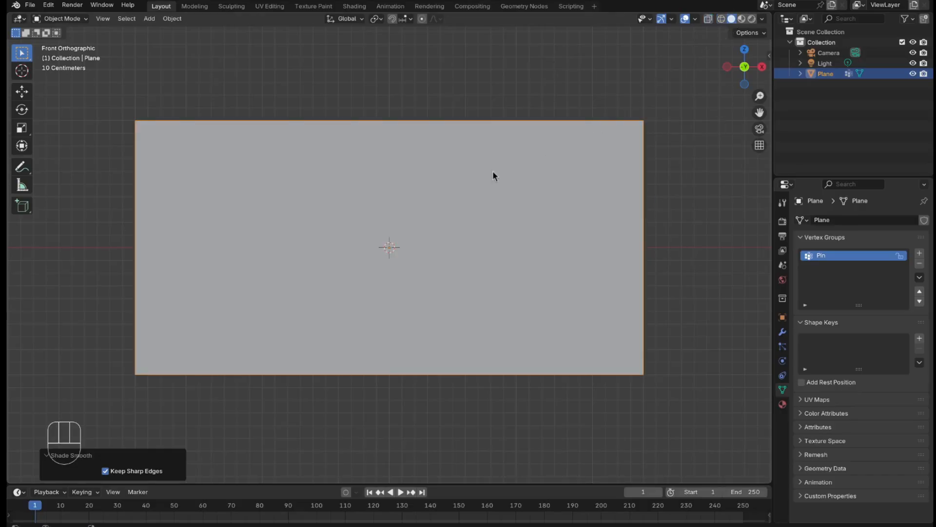
Step: Add a mesh cylinder and scale it to 0.1 on X and Y only, keeping its full height
key(shift)
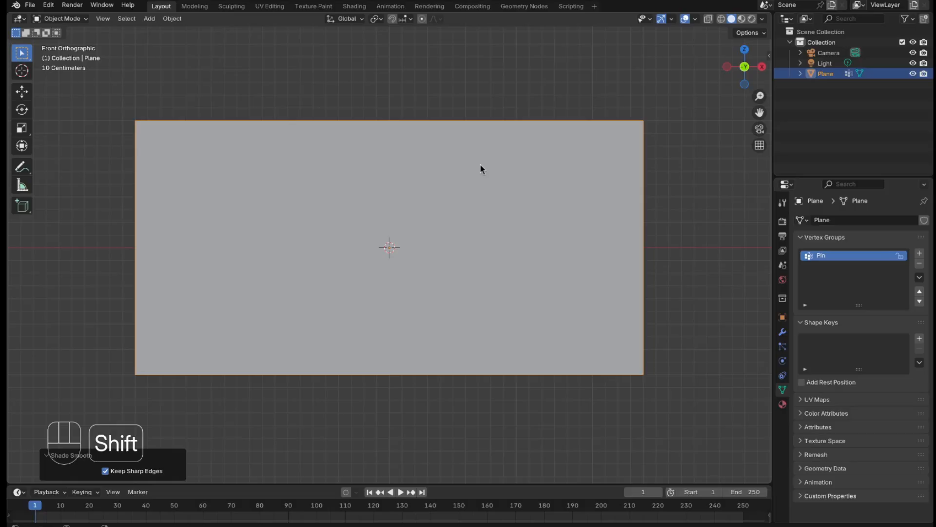
key(shift+a)
mouse_move(384, 247)
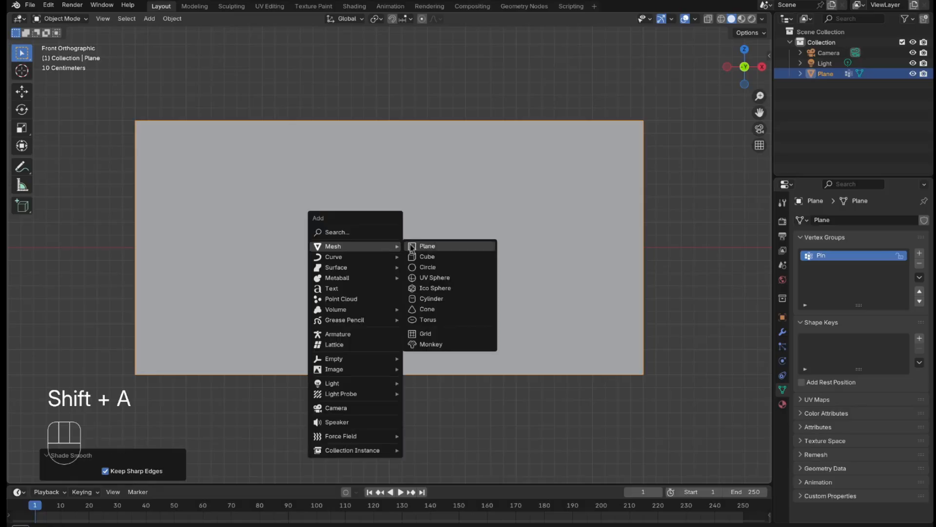
click(449, 301)
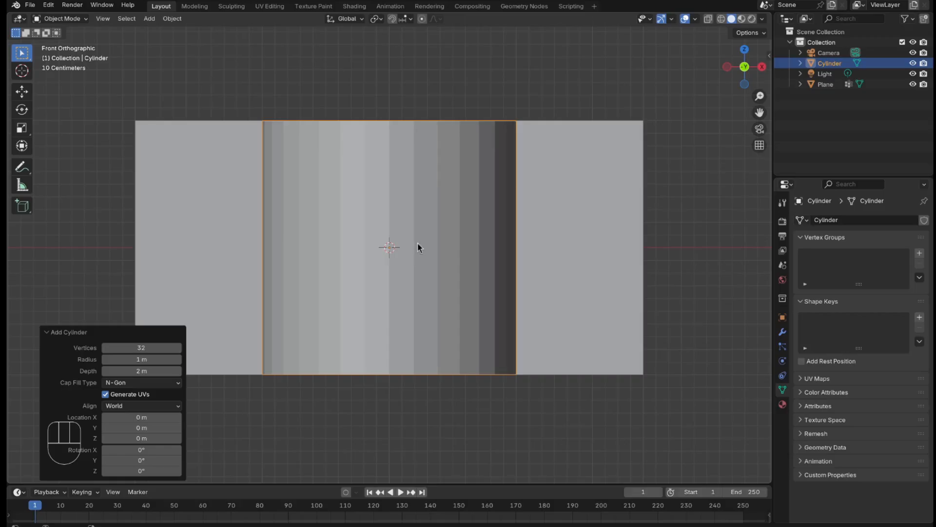
key(s)
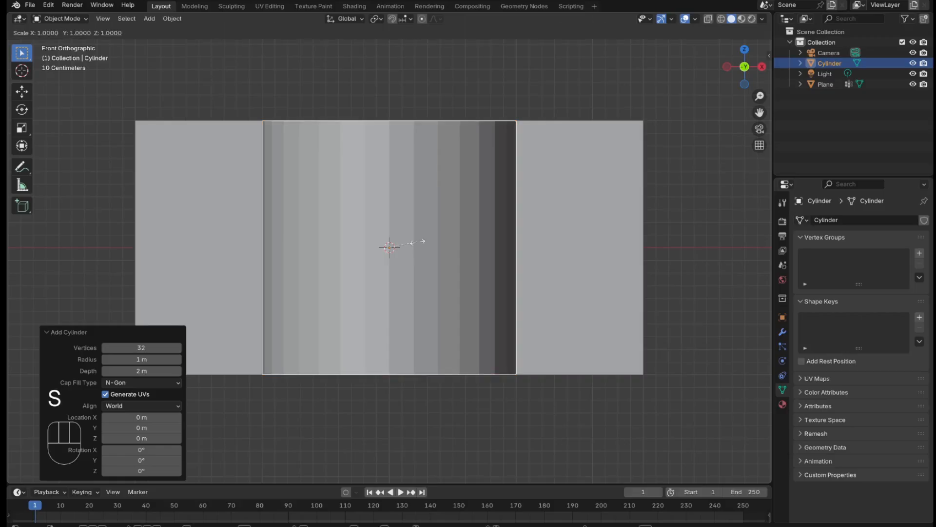
key(shift)
key(shift+z)
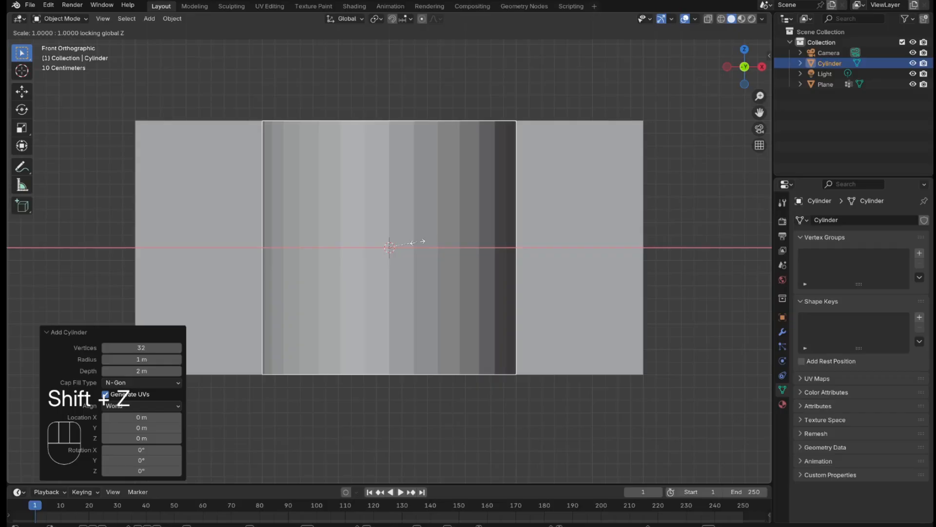
key(KP_Decimal)
key(KP_1)
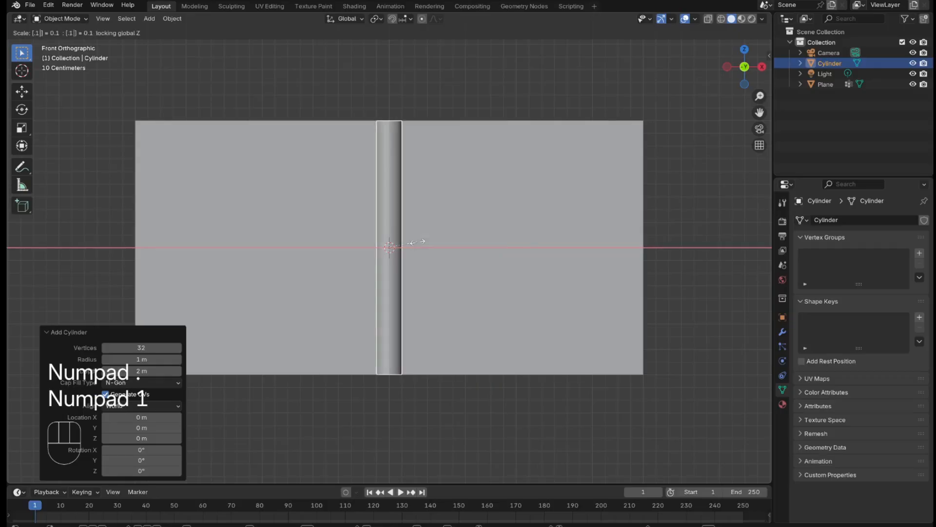
key(KP_Enter)
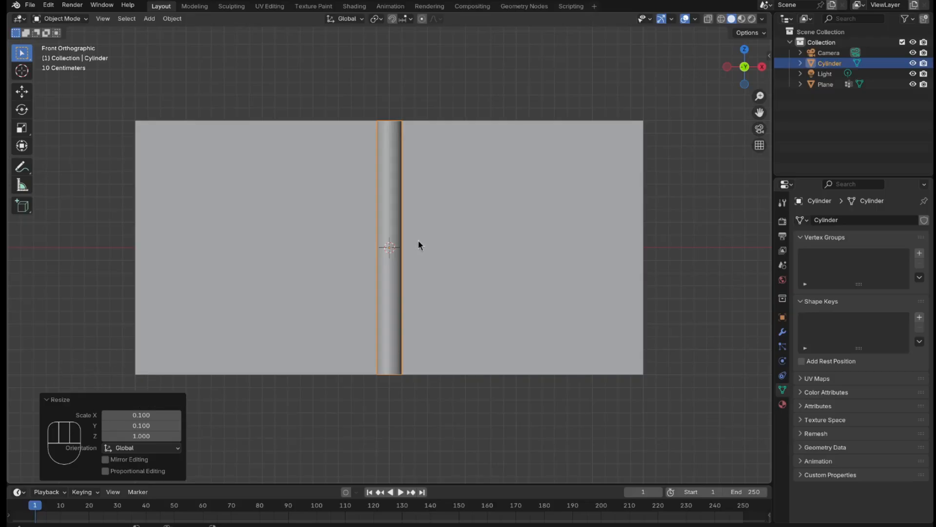
Step: Move the cylinder about -2.09 m along X so it stands against the plane's left edge
key(g)
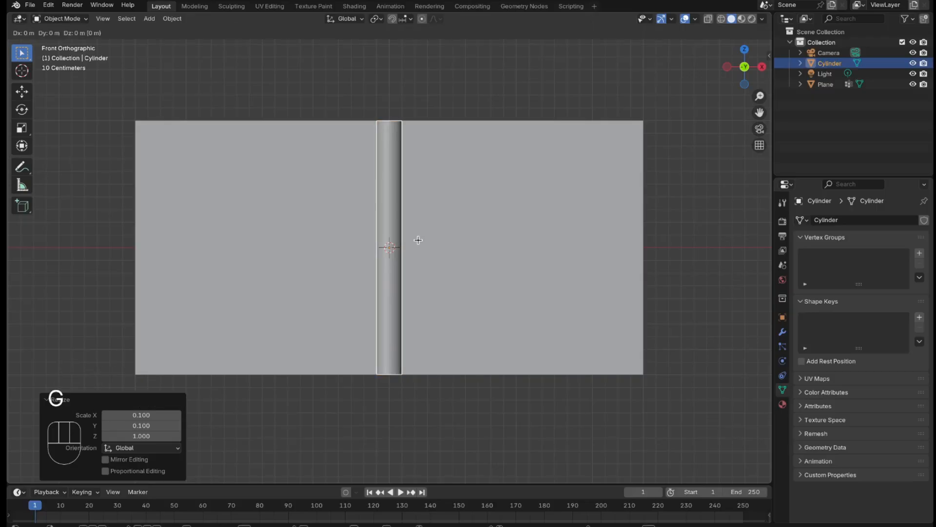
key(x)
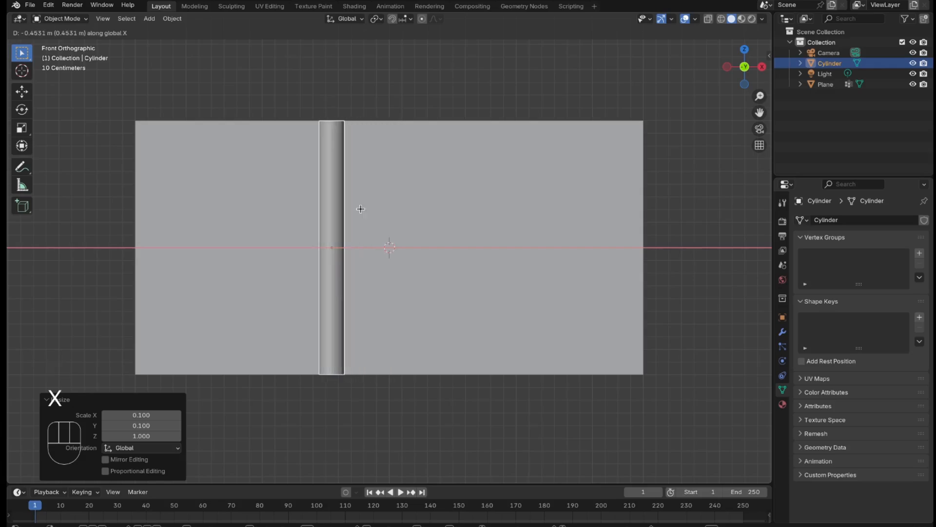
click(152, 231)
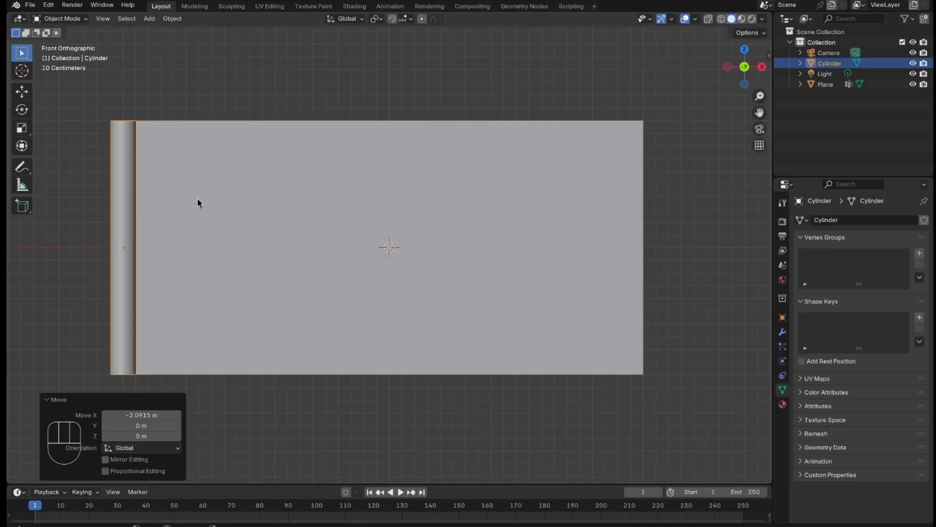
Step: In Edit Mode with face selection, raise the cylinder's top face about 0.07 m along Z
key(Tab)
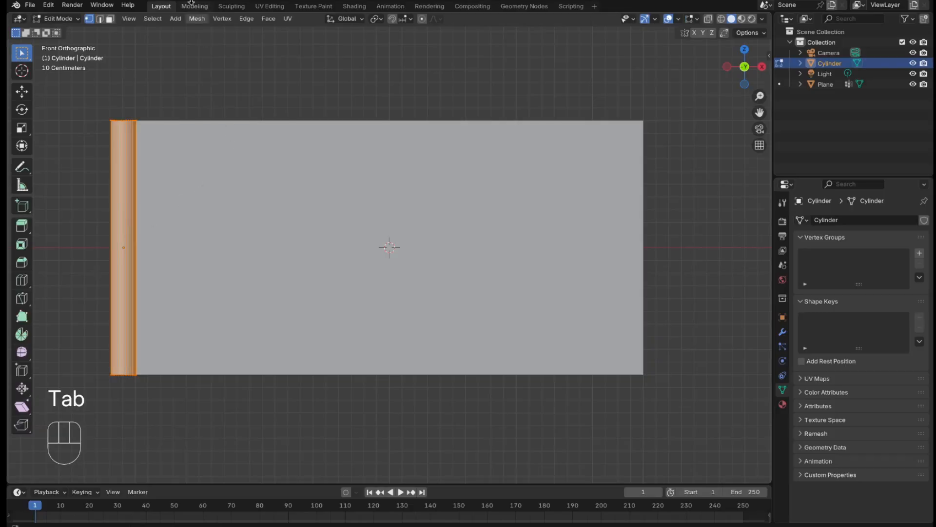
click(110, 19)
middle_drag(161, 41, 171, 112)
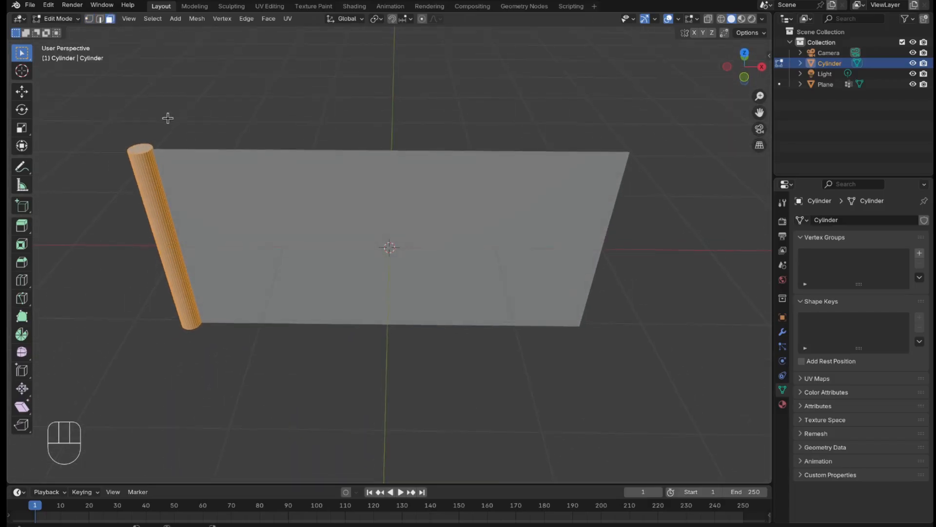
click(140, 147)
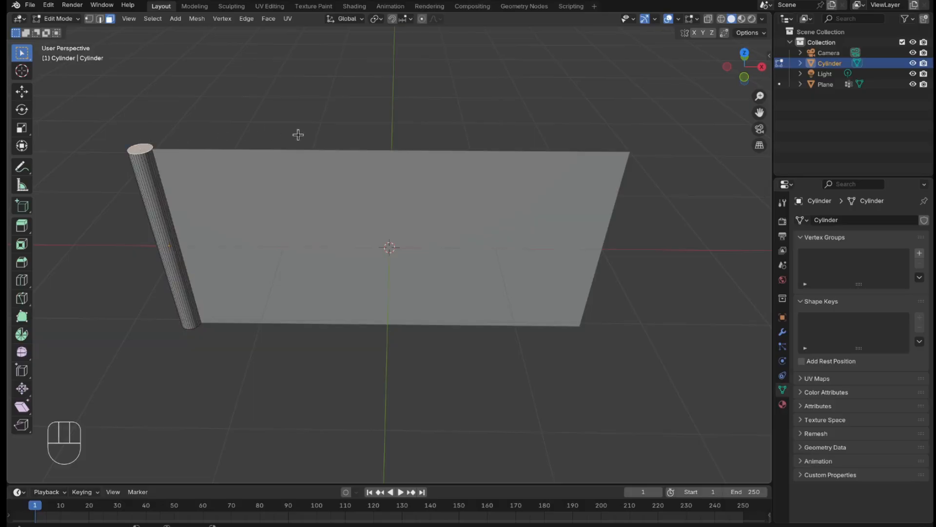
key(g)
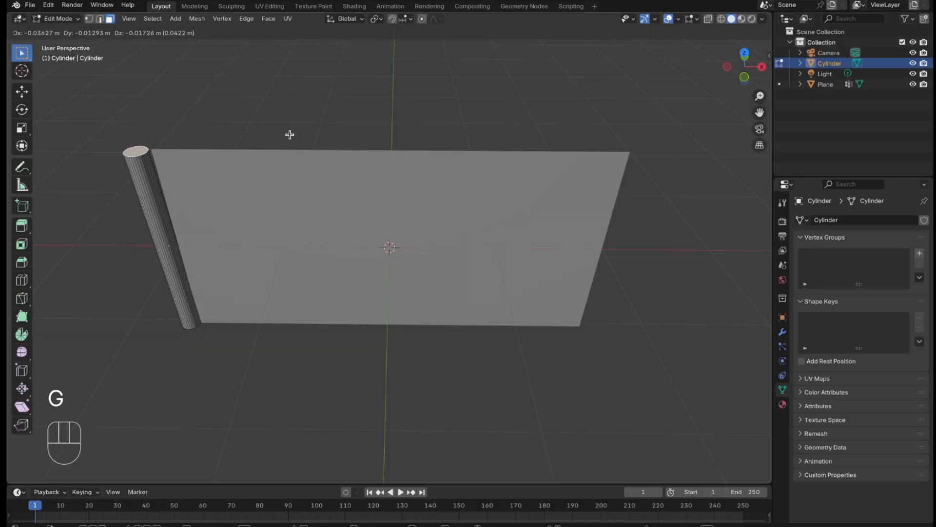
key(z)
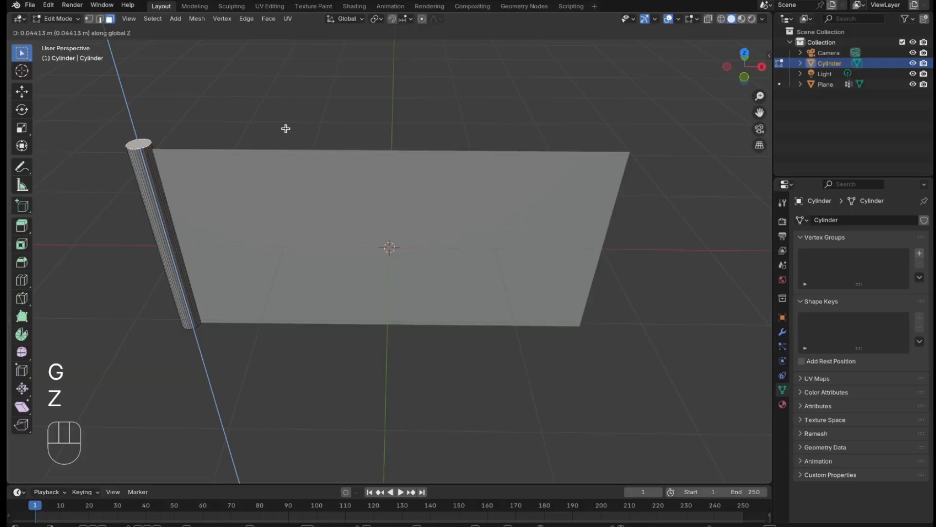
click(284, 124)
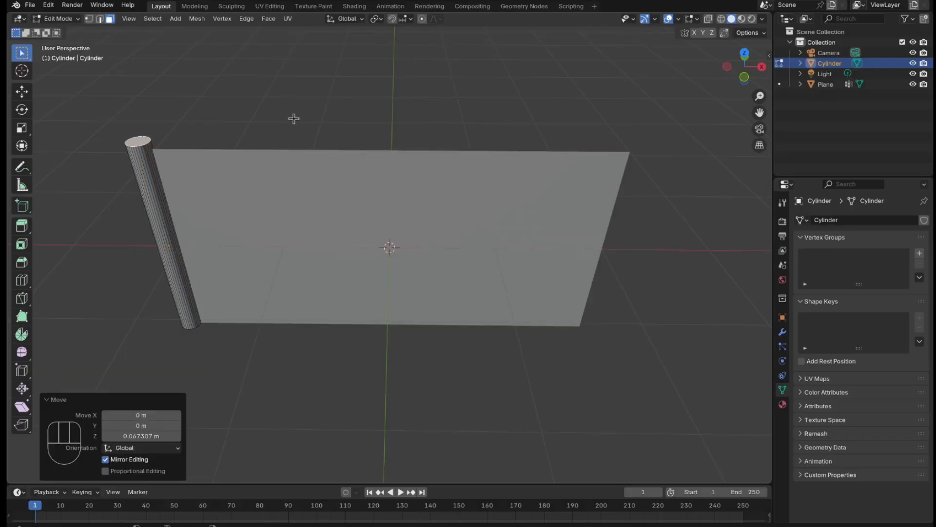
Step: Snap the 3D cursor to the cylinder's selected top face and add a UV sphere there
key(shift+s)
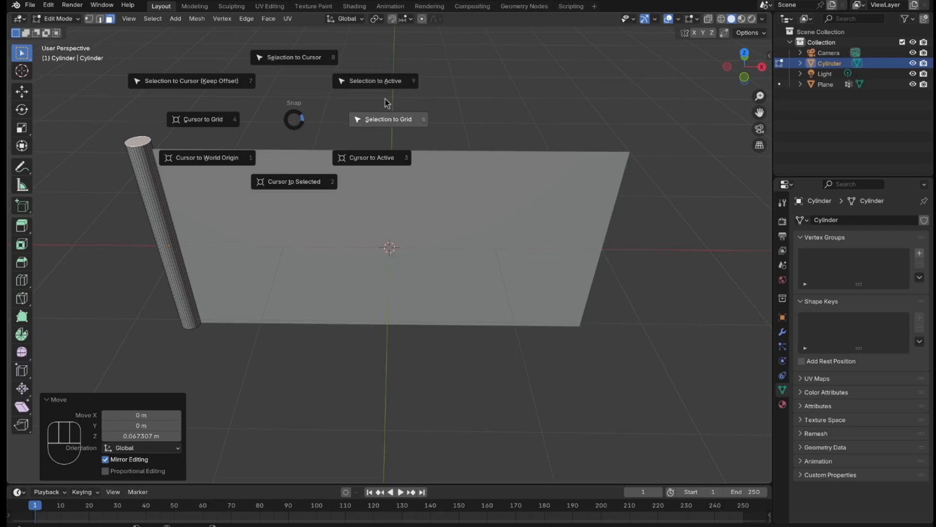
click(280, 186)
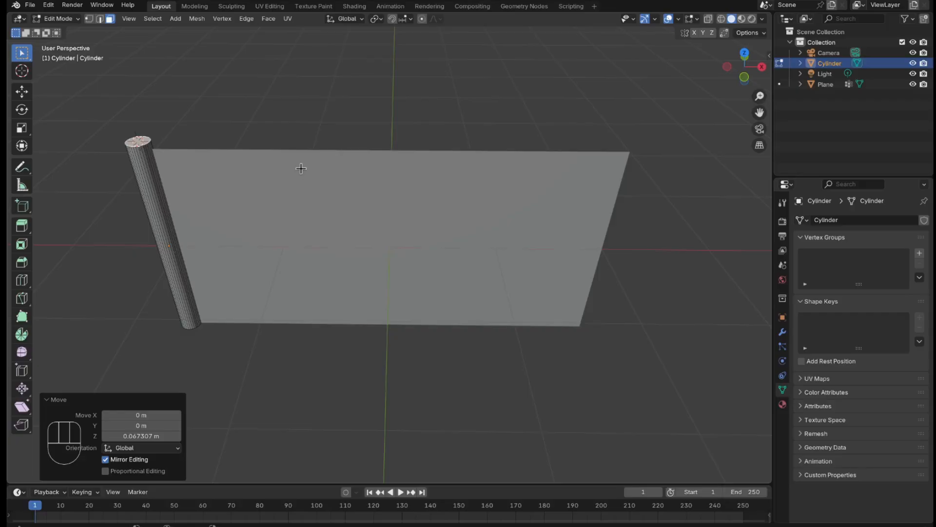
key(shift)
key(shift+a)
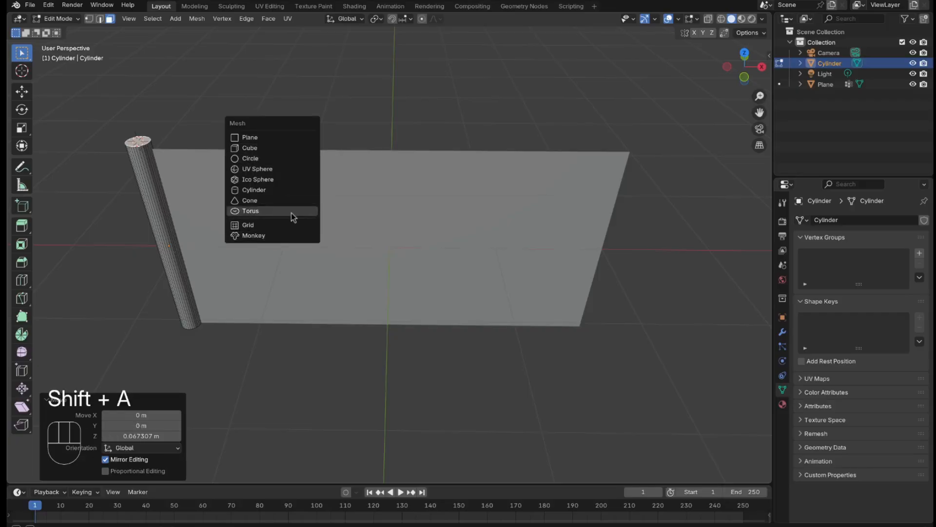
click(296, 170)
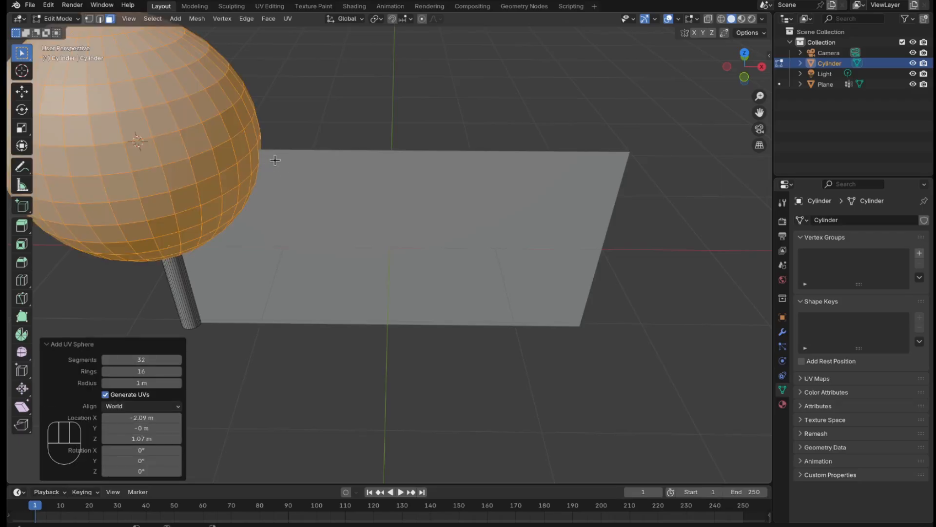
Step: Scale the UV sphere uniformly to 0.12 so it caps the pole
key(KP_1)
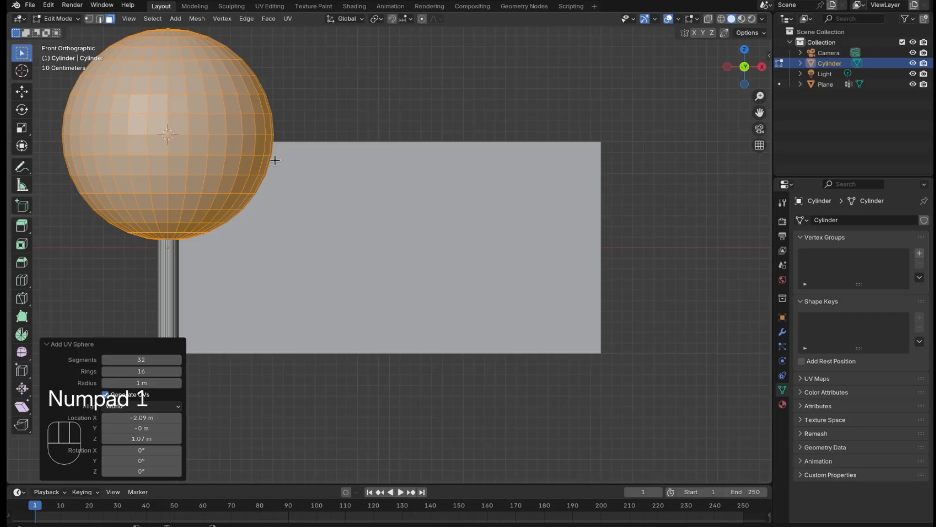
key(s)
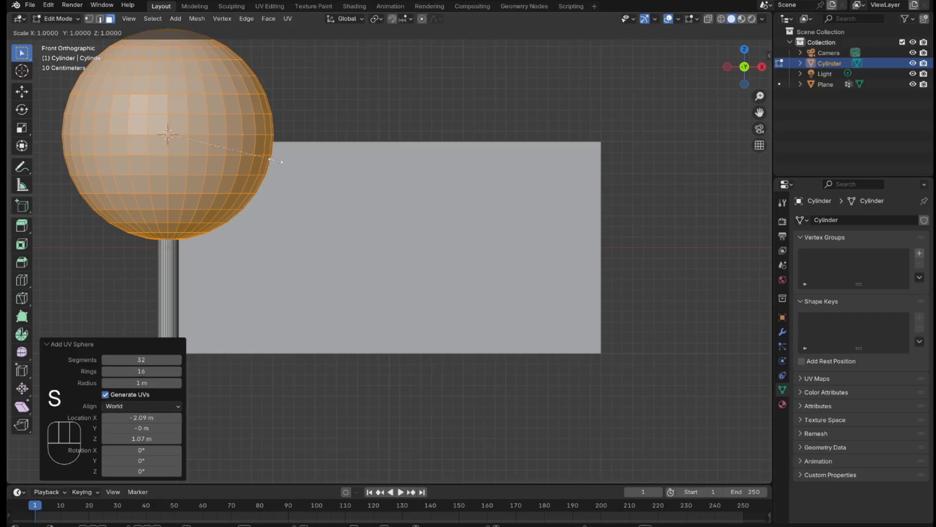
key(KP_Decimal)
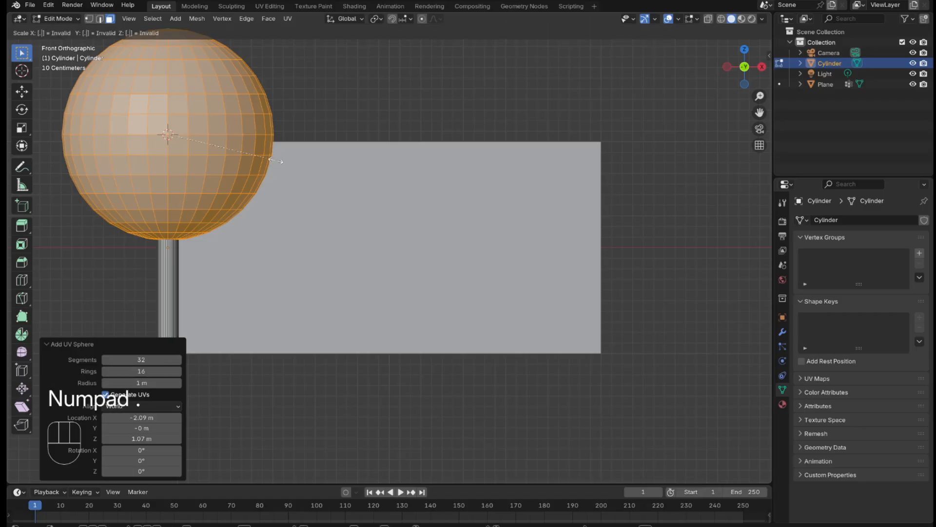
key(KP_1)
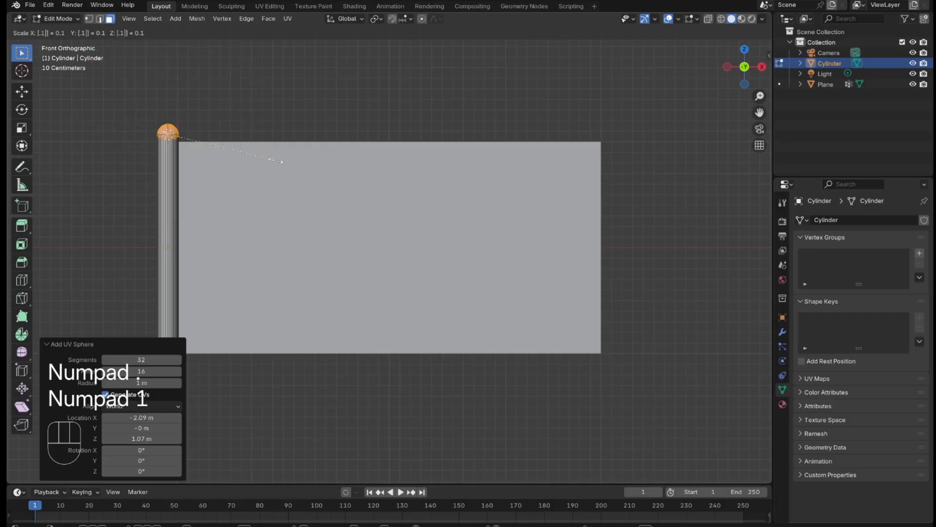
key(KP_2)
key(KP_Enter)
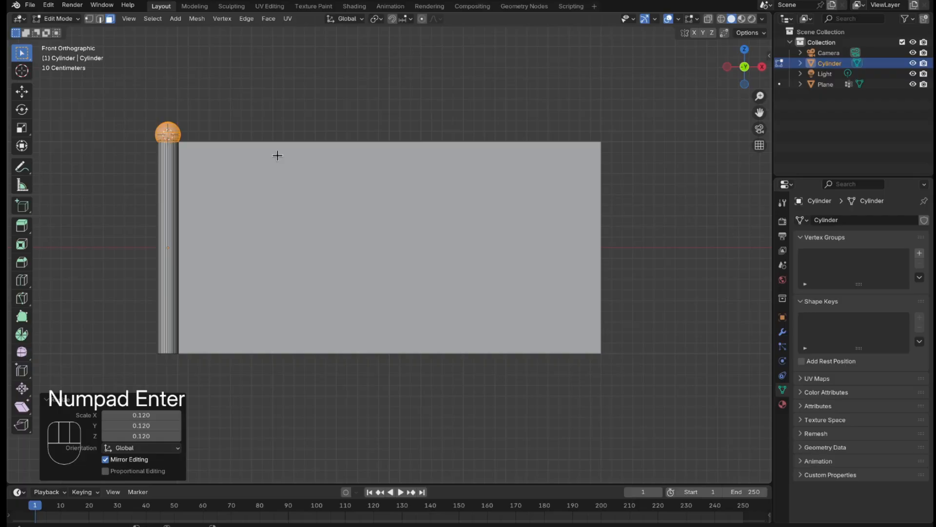
Step: Move the sphere up about 0.07 m along Z so it sits on top of the pole
key(g)
key(z)
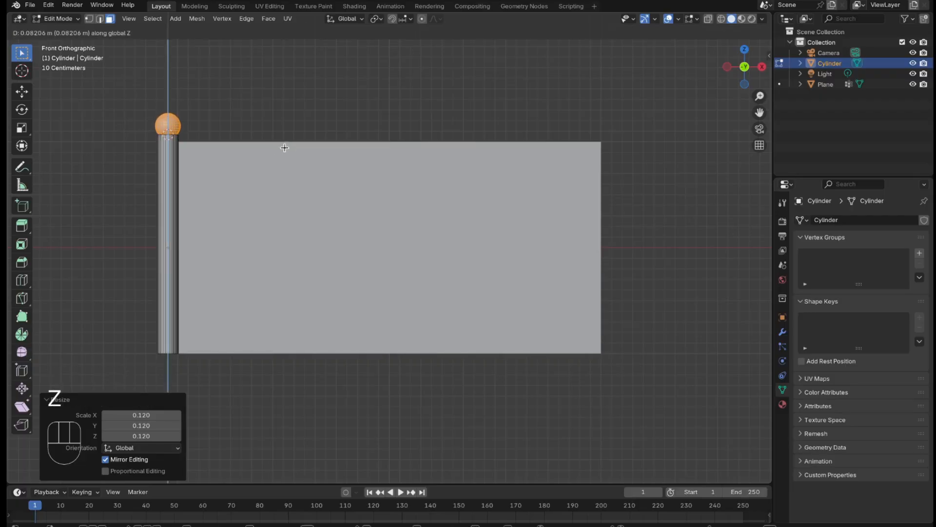
click(278, 149)
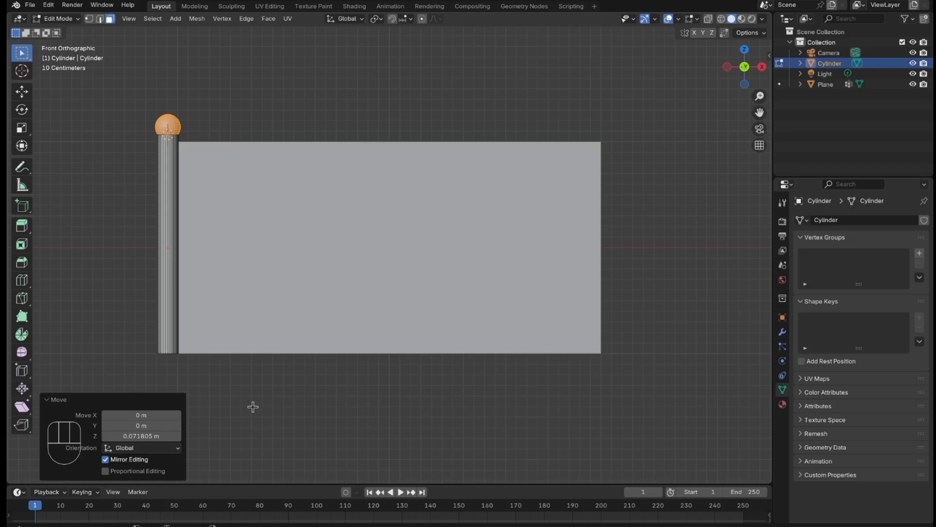
Step: Select the cylinder's bottom face and lower it about 3.44 m along Z to lengthen the pole
scroll(225, 355, down, 1)
middle_drag(225, 355, 173, 322)
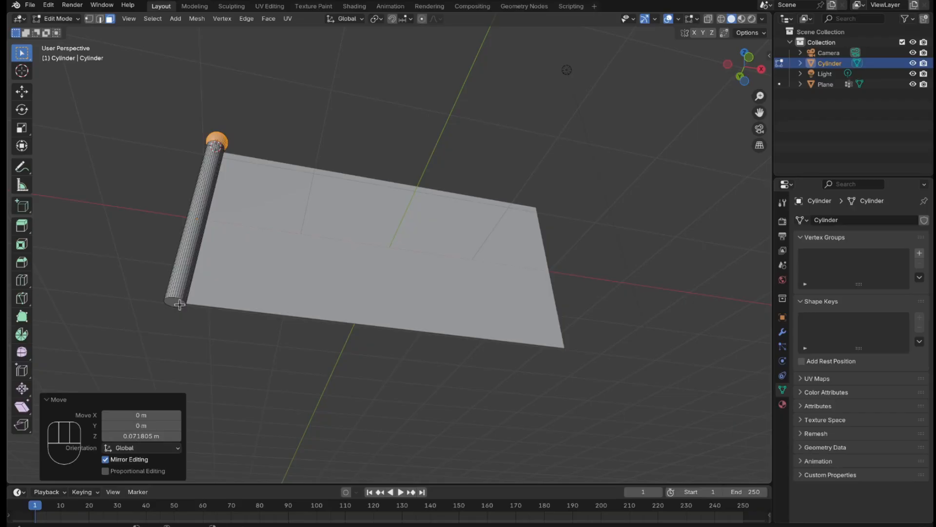
click(191, 332)
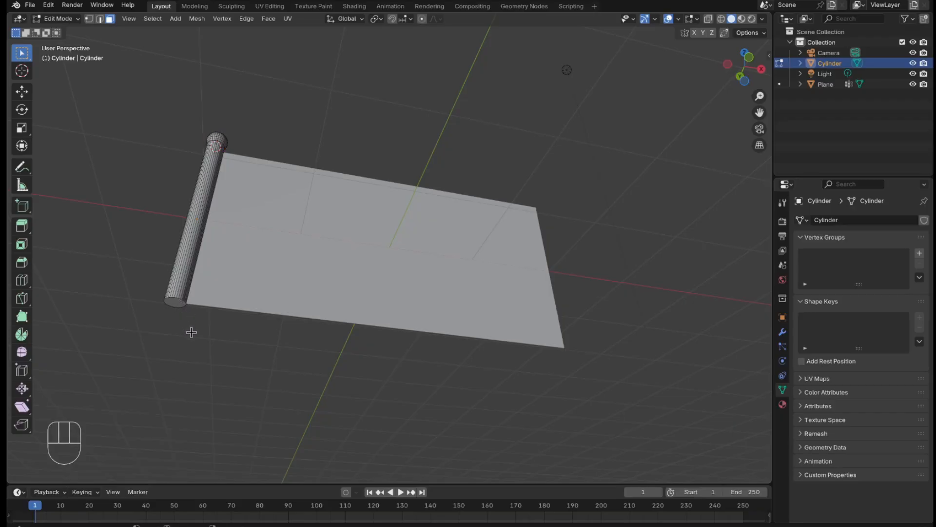
click(175, 304)
key(KP_1)
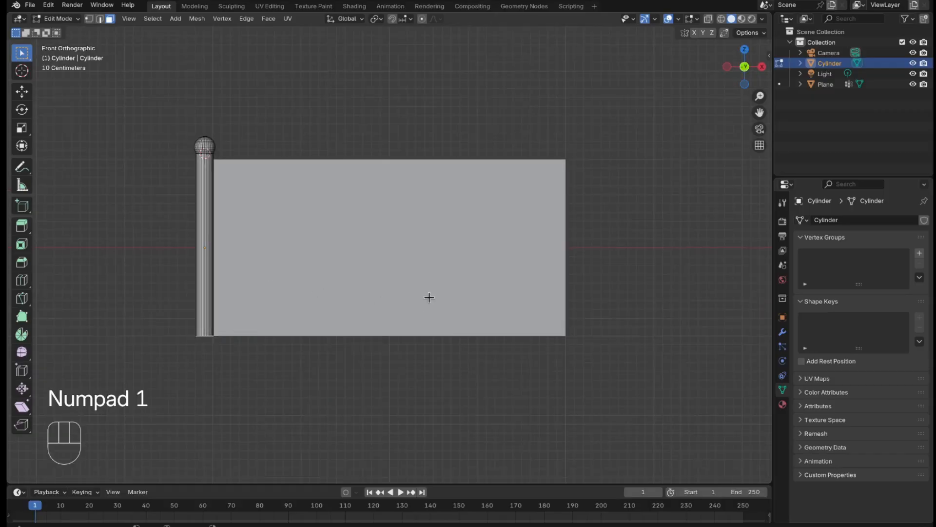
scroll(431, 289, down, 2)
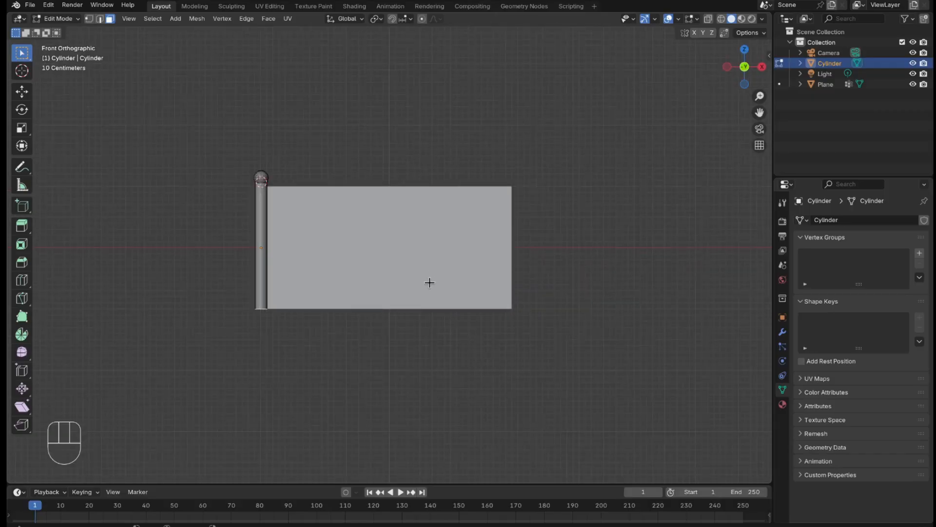
key(g)
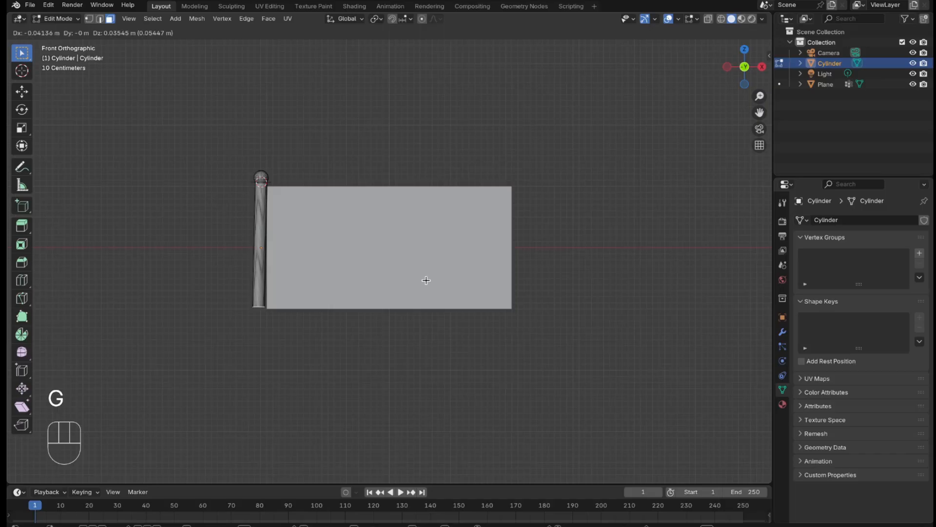
key(z)
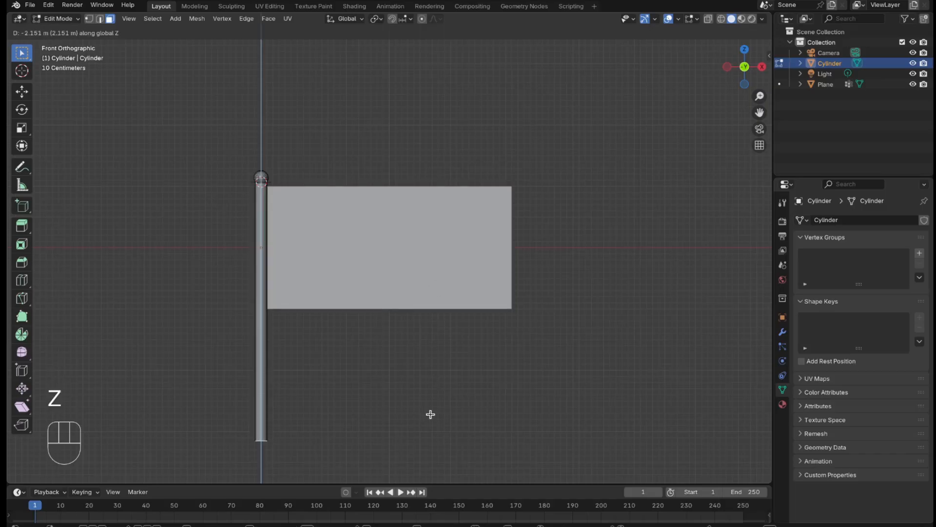
click(426, 26)
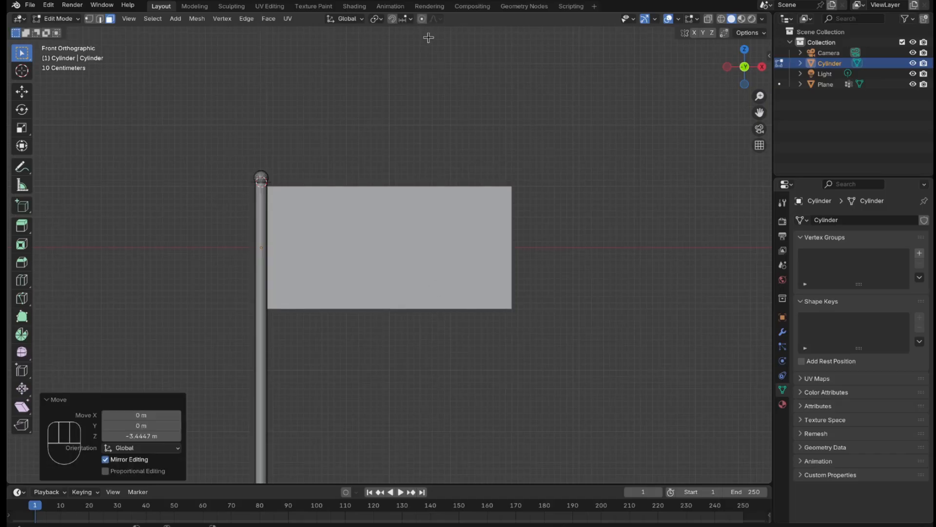
Step: Lower the pole's bottom face about another 1.78 m along Z, return to Object Mode and deselect the pole
scroll(473, 99, down, 7)
key(g)
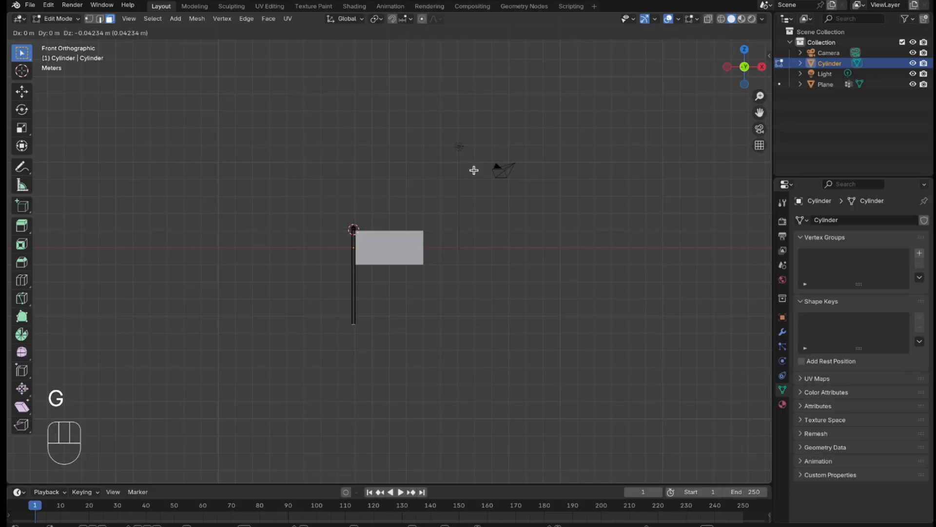
key(z)
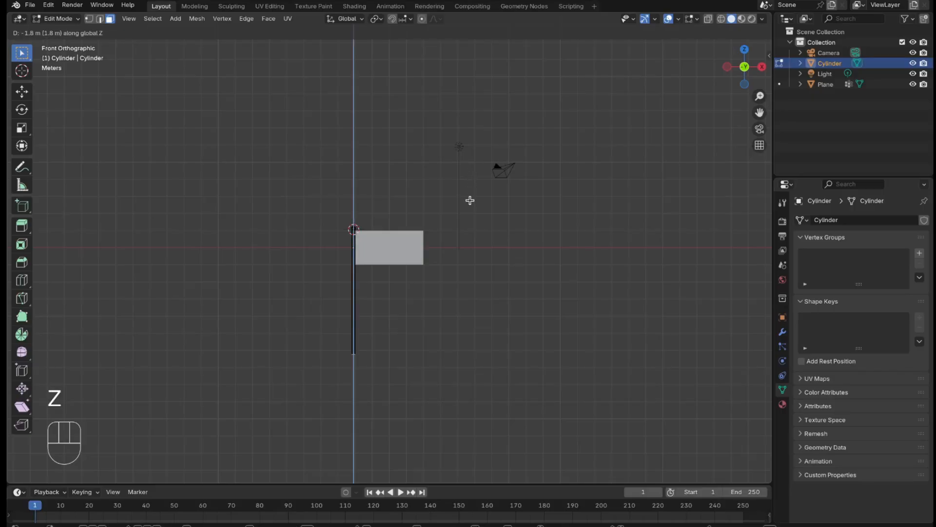
click(469, 199)
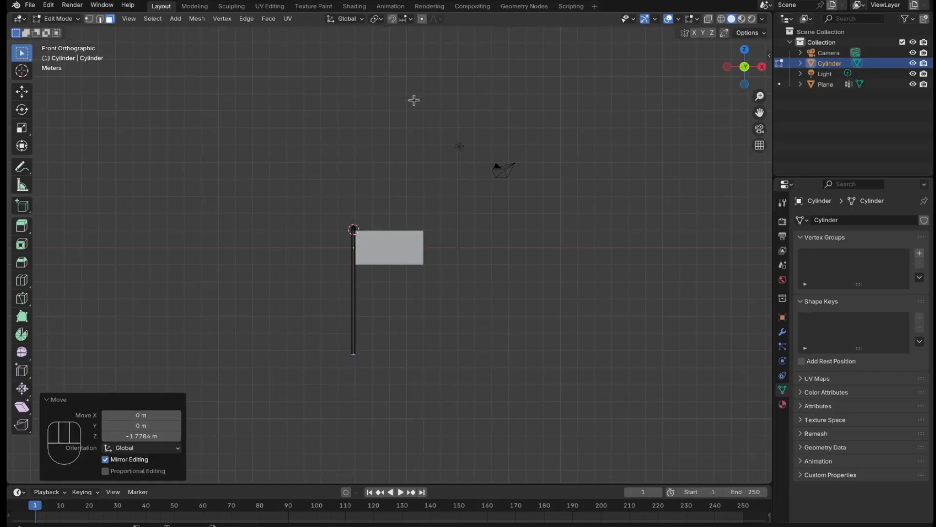
key(Tab)
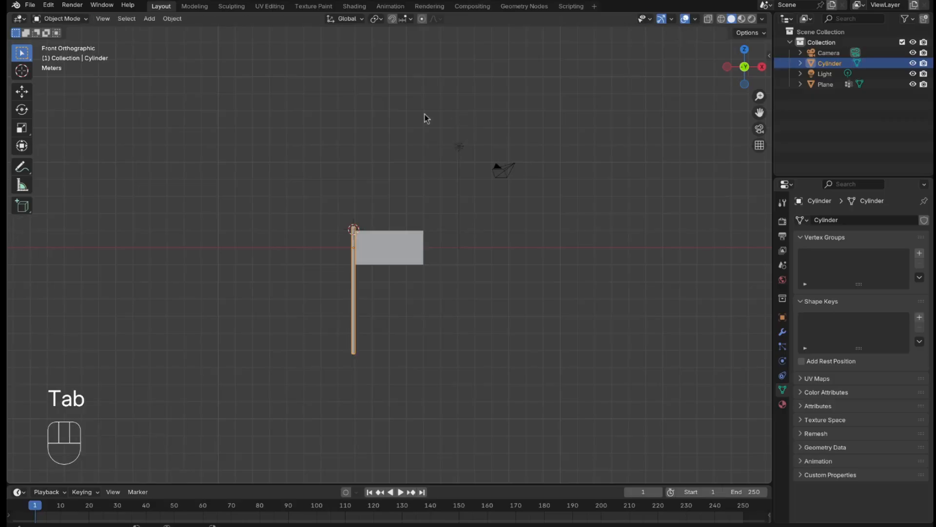
click(615, 305)
Step: Apply Shade Smooth to the flagpole object and deselect it
scroll(616, 305, up, 3)
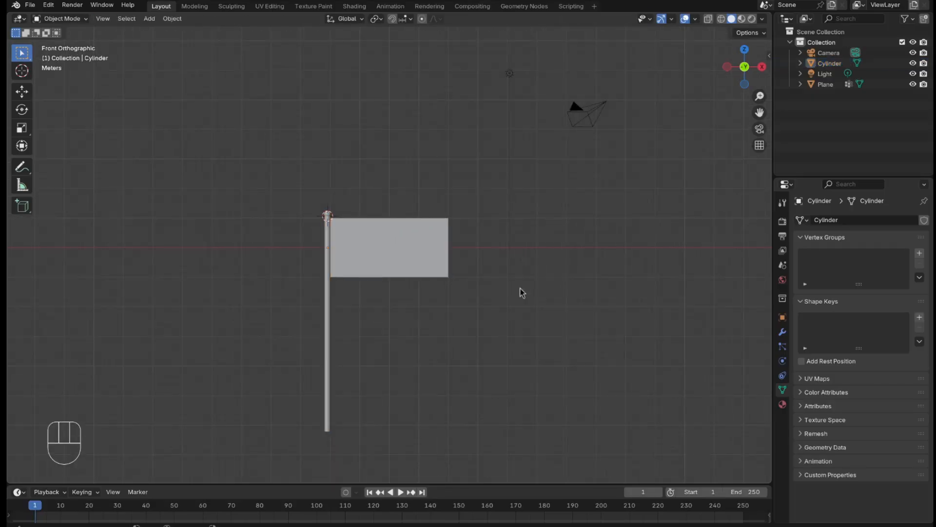
click(329, 405)
right_click(330, 406)
mouse_move(344, 366)
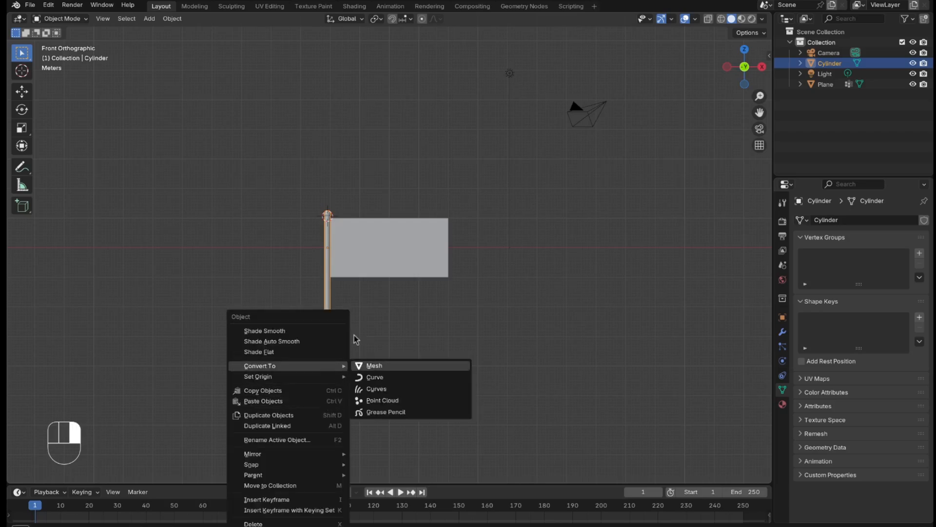
click(317, 332)
click(666, 140)
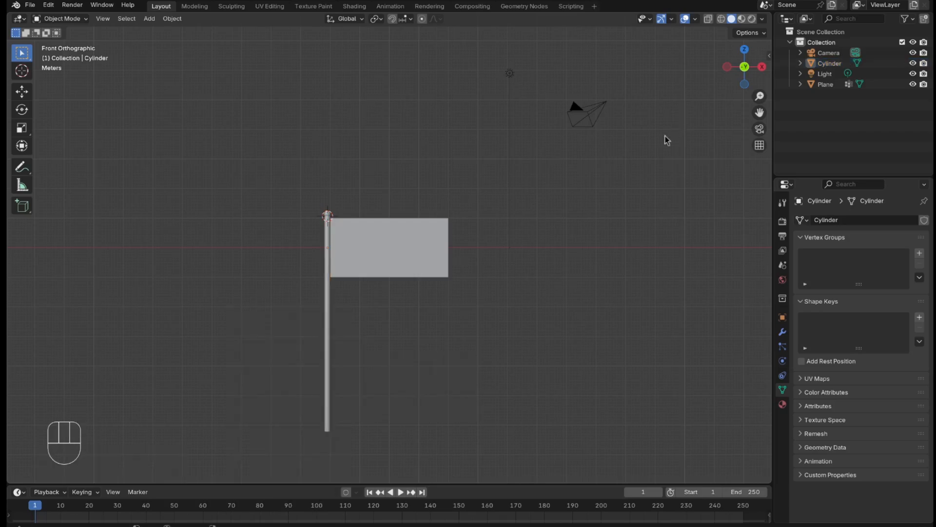
Step: Give the flag plane Cloth physics with the Cotton preset and 10 quality steps
scroll(495, 236, up, 4)
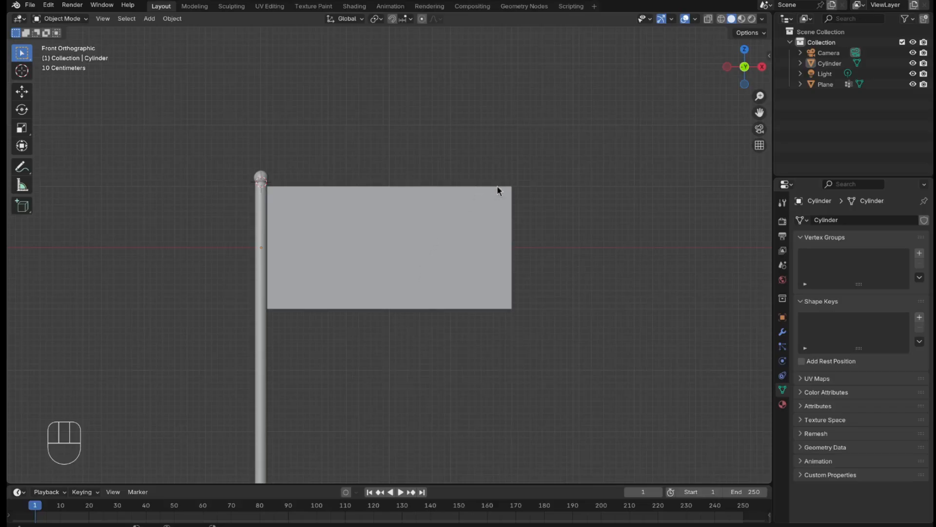
click(825, 84)
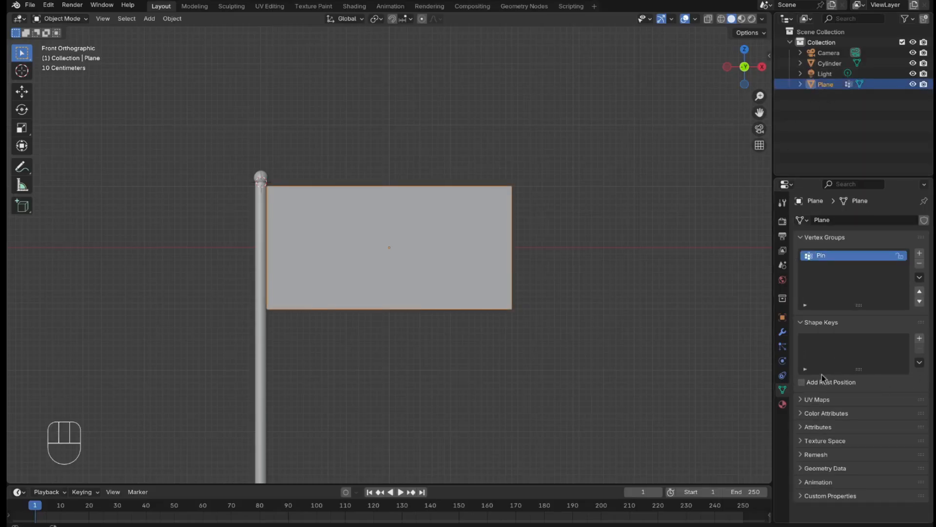
click(784, 361)
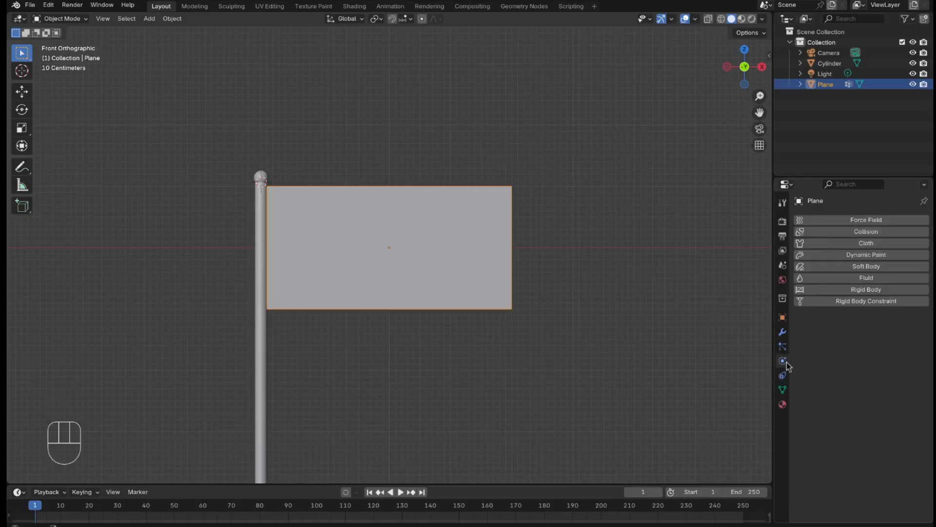
click(862, 242)
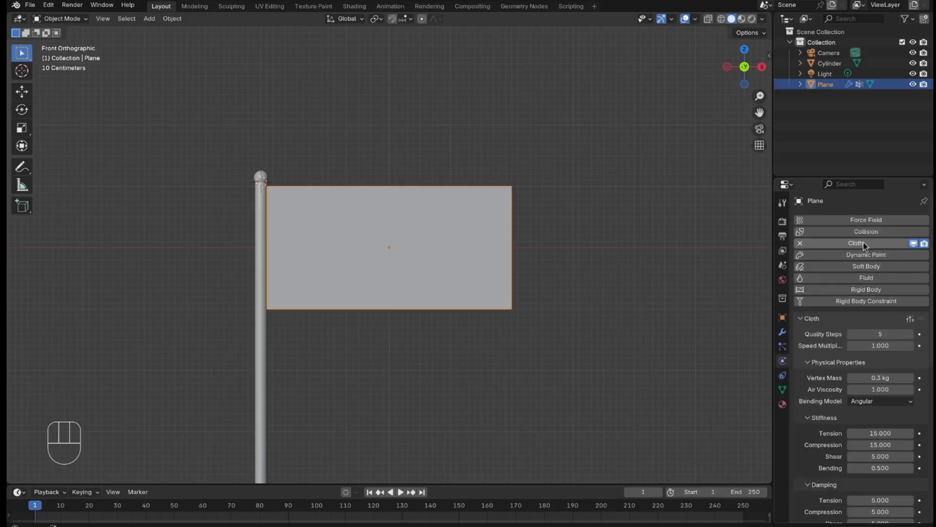
click(910, 319)
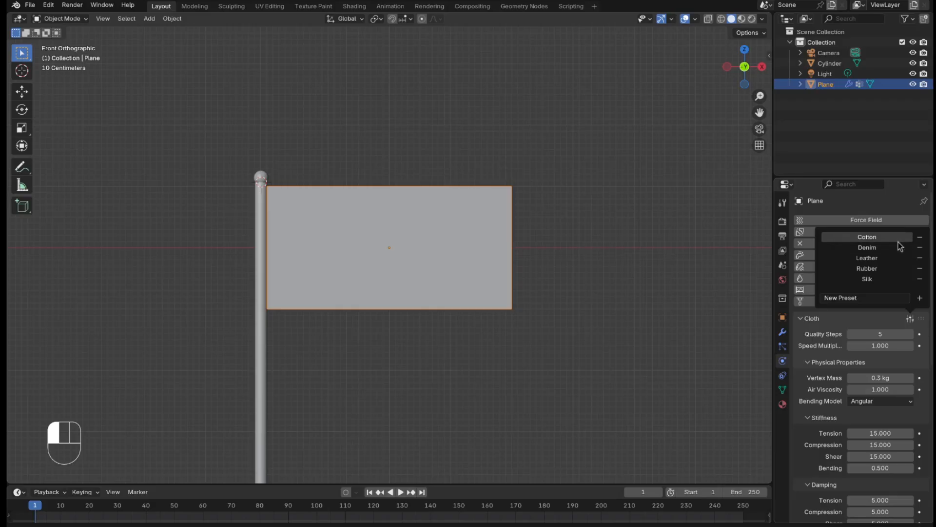
click(877, 237)
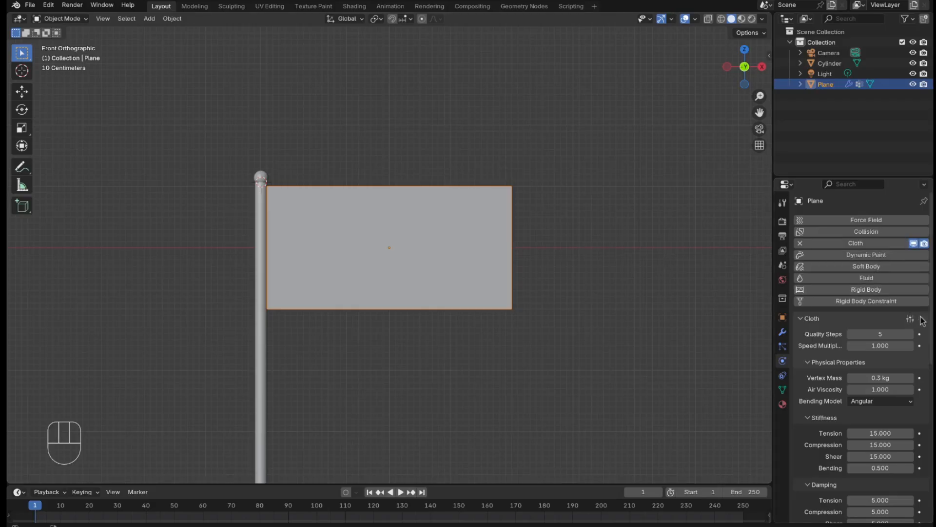
click(880, 334)
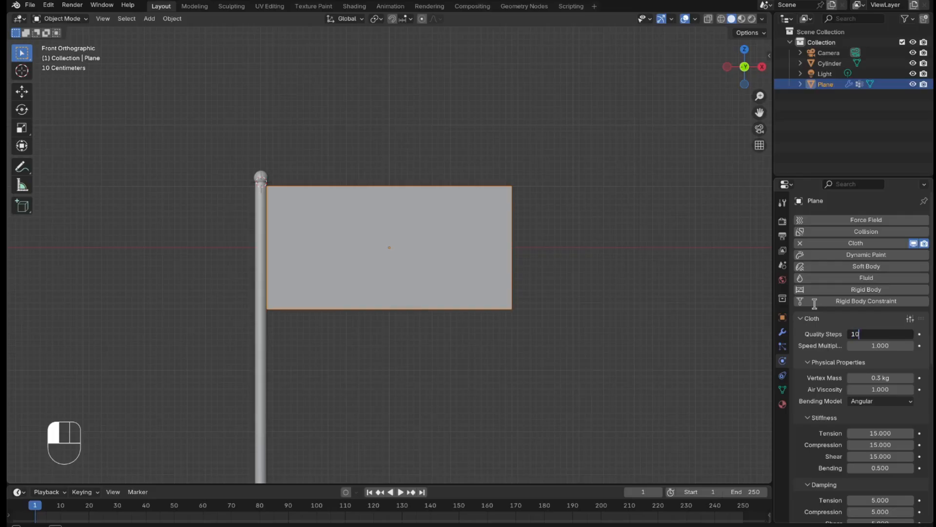
key(Return)
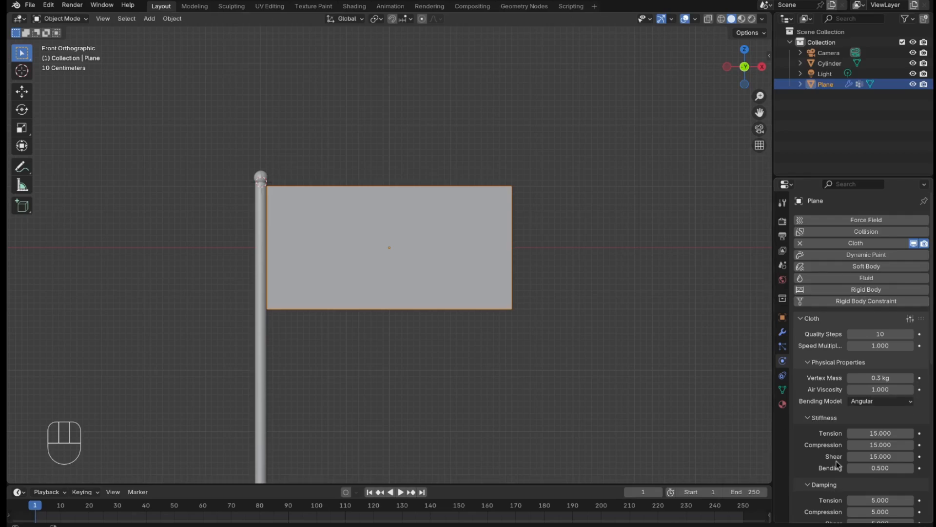
Step: Assign the Pin vertex group as the pin group in the flag's cloth shape settings
scroll(832, 462, down, 1)
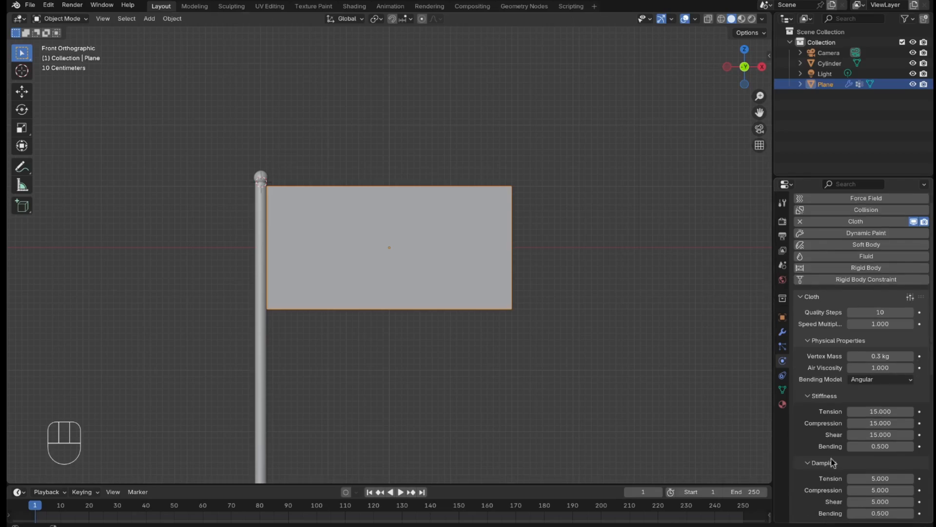
click(812, 341)
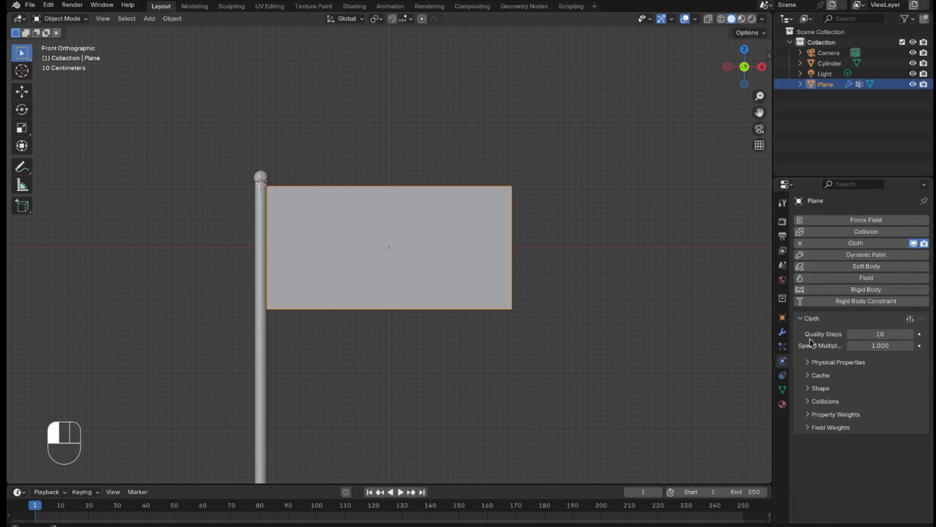
click(815, 388)
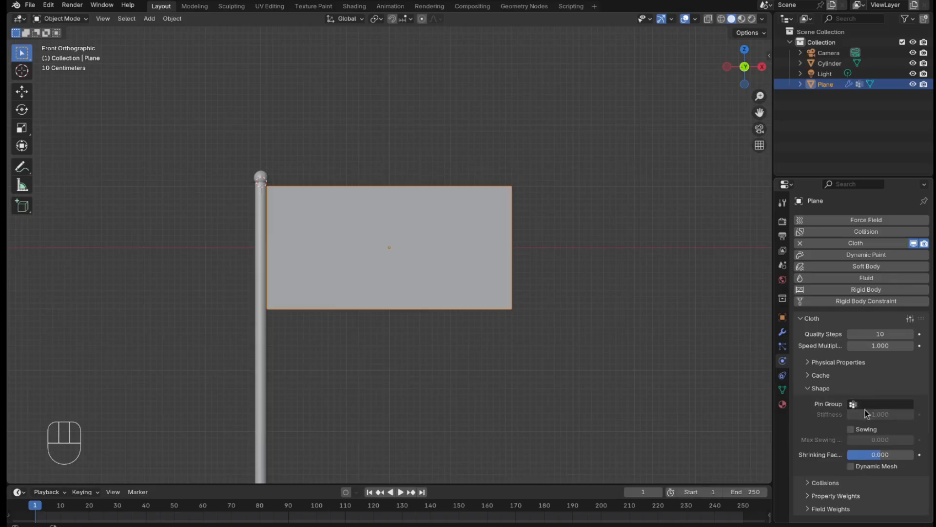
click(866, 404)
click(859, 421)
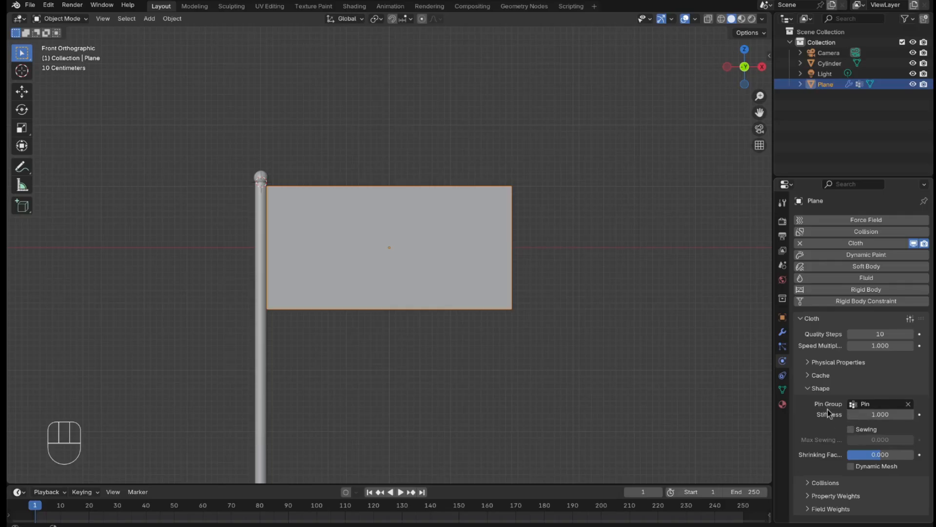
click(810, 389)
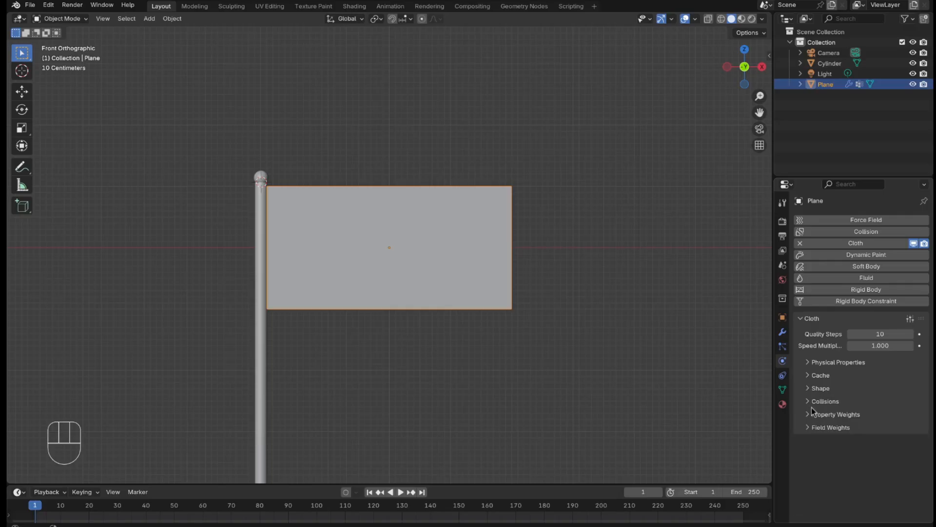
Step: Enable Self Collisions in the flag's cloth collision settings
click(812, 403)
scroll(824, 435, down, 3)
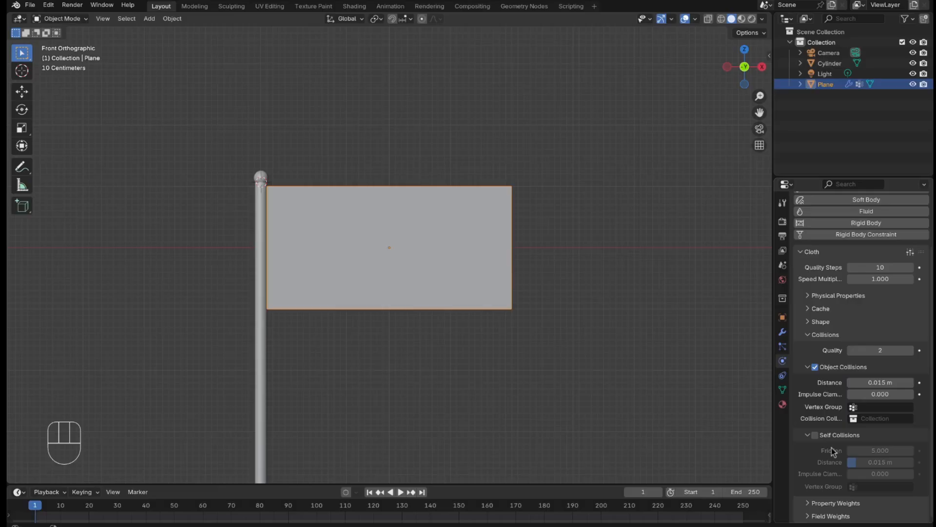
click(815, 435)
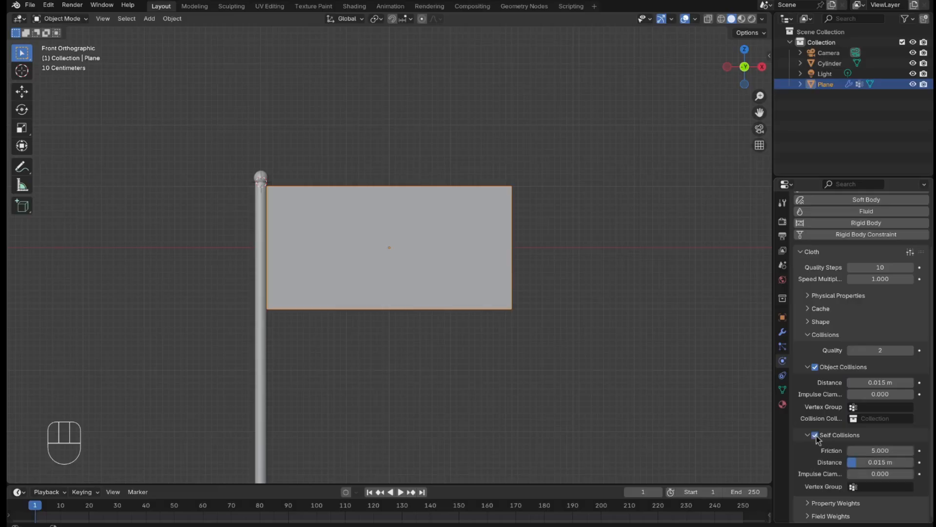
click(809, 336)
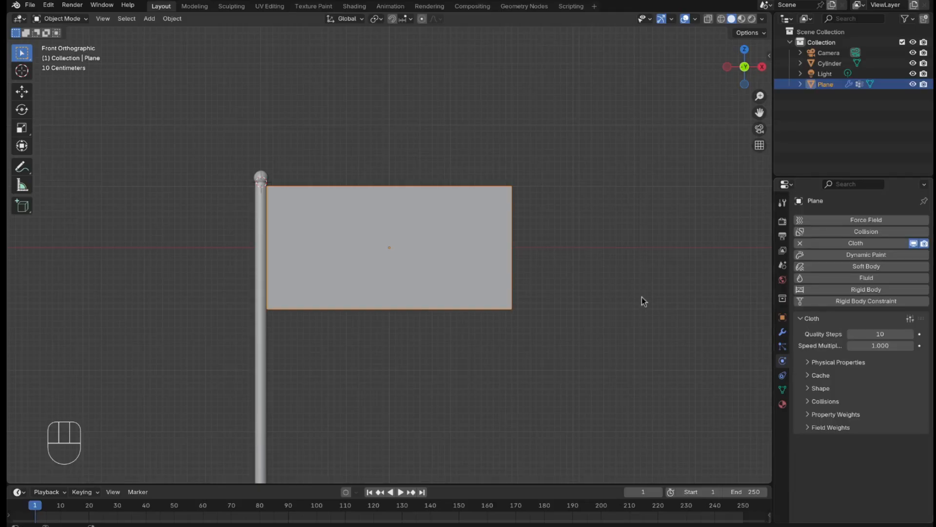
Step: Play the cloth simulation to about frame 78, stop it and return to the first frame
key(space)
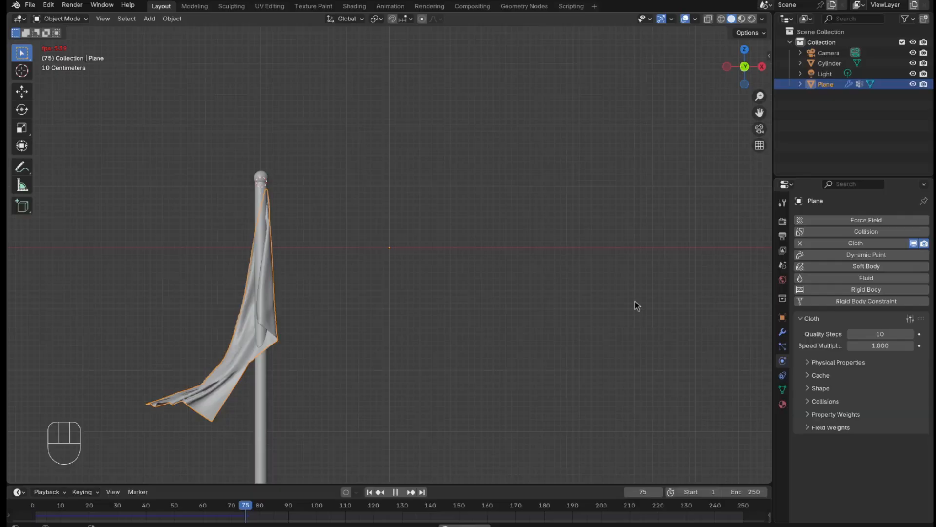
key(space)
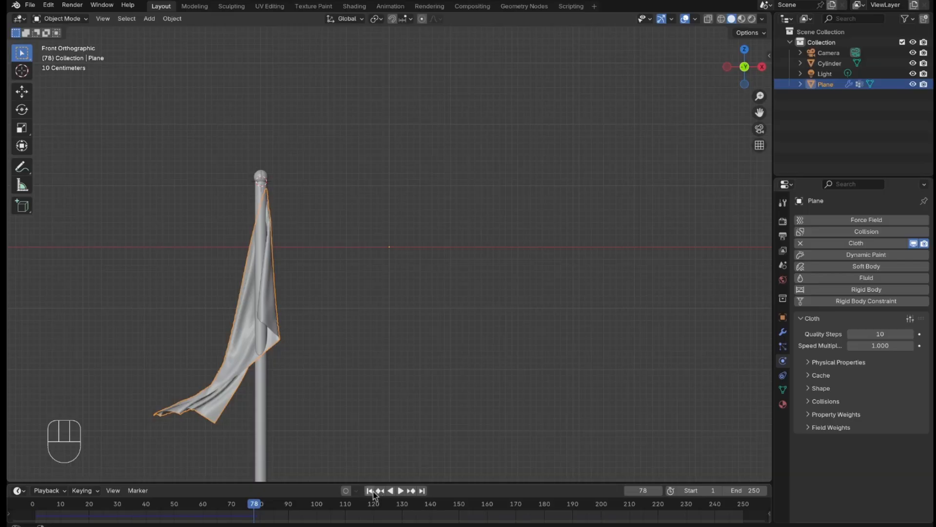
click(370, 490)
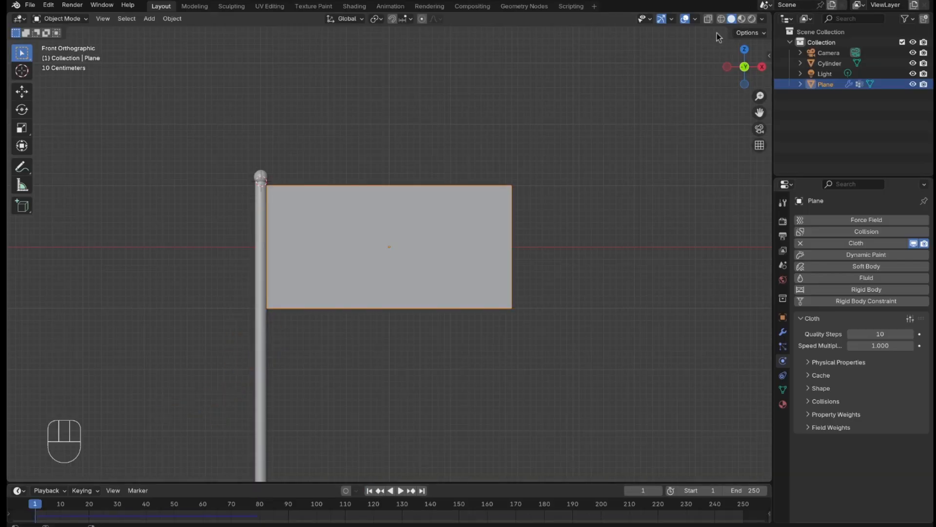
Step: Show the scene in wireframe and add a Decimate modifier to the flag, using Un-Subdivide with 2 iterations
click(721, 19)
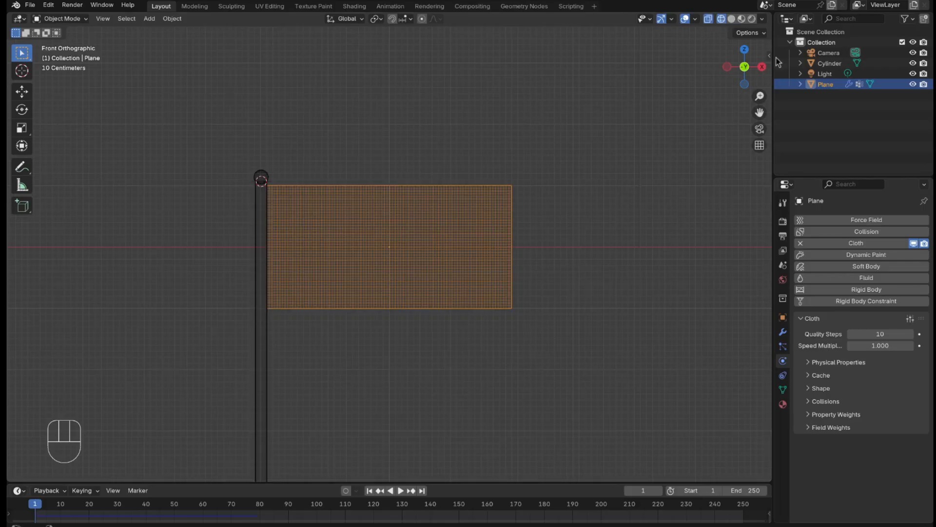
click(783, 332)
click(885, 221)
mouse_move(837, 220)
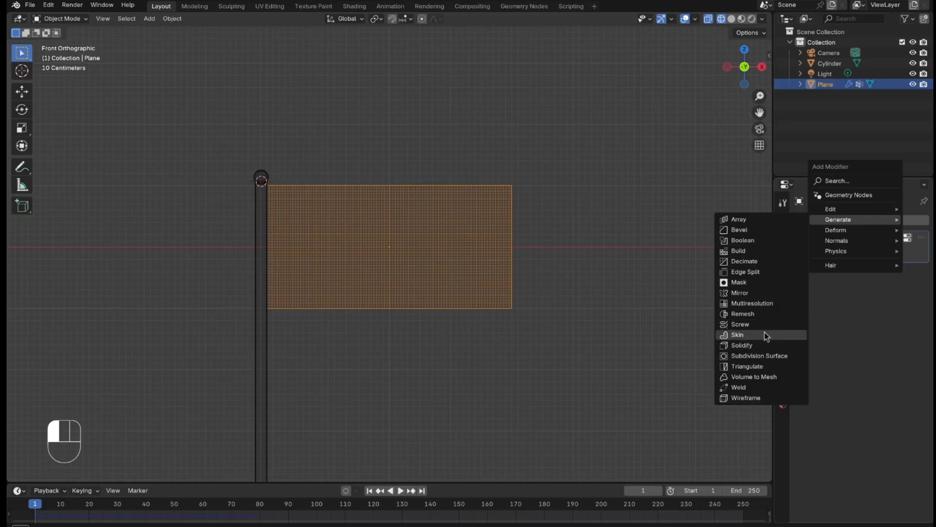
click(761, 262)
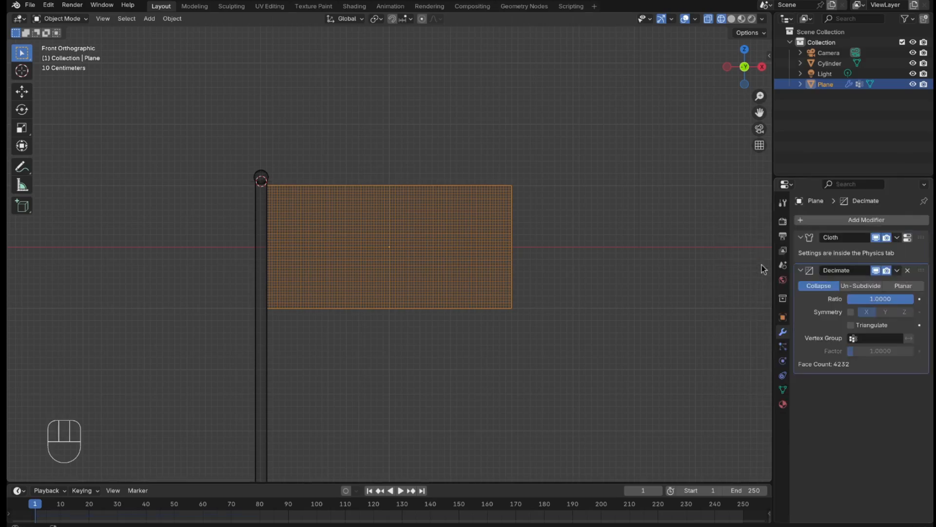
click(860, 286)
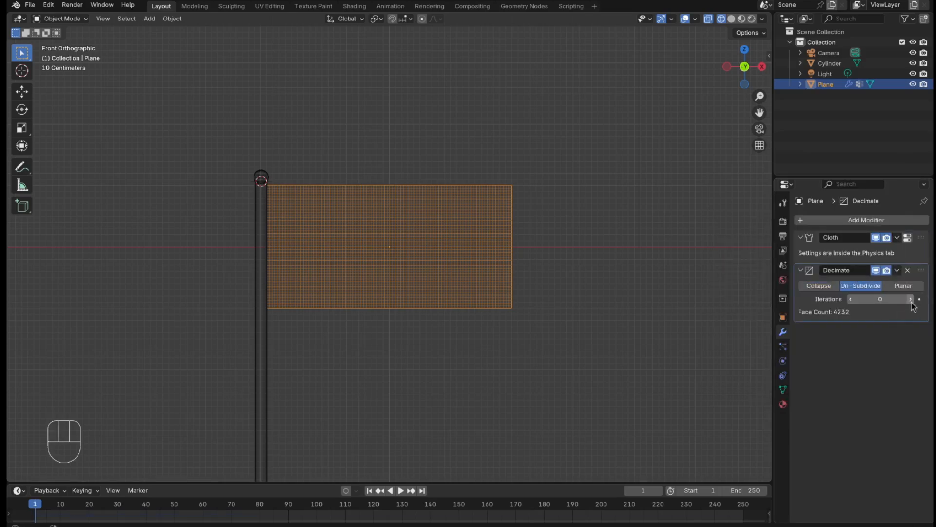
click(910, 299)
click(910, 299)
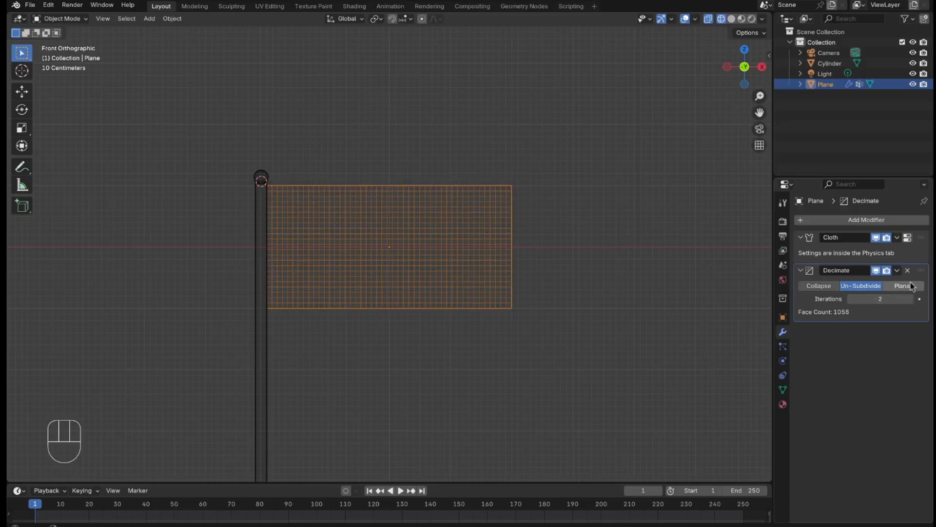
Step: Apply the flag's Decimate modifier and return the viewport to solid shading
click(898, 271)
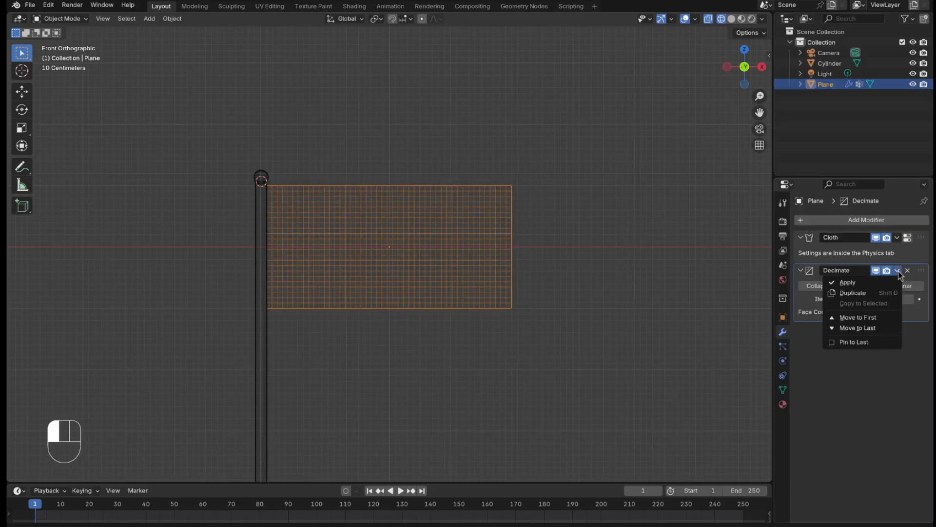
click(848, 282)
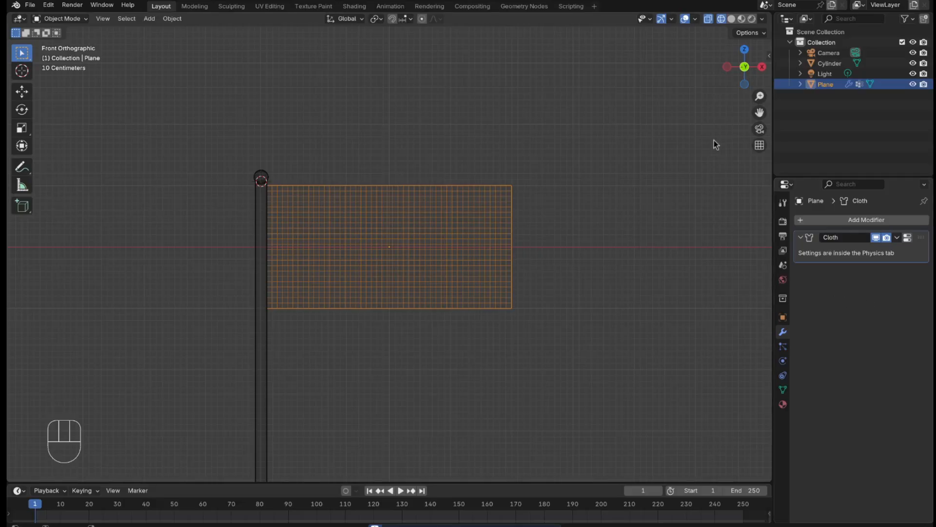
click(732, 19)
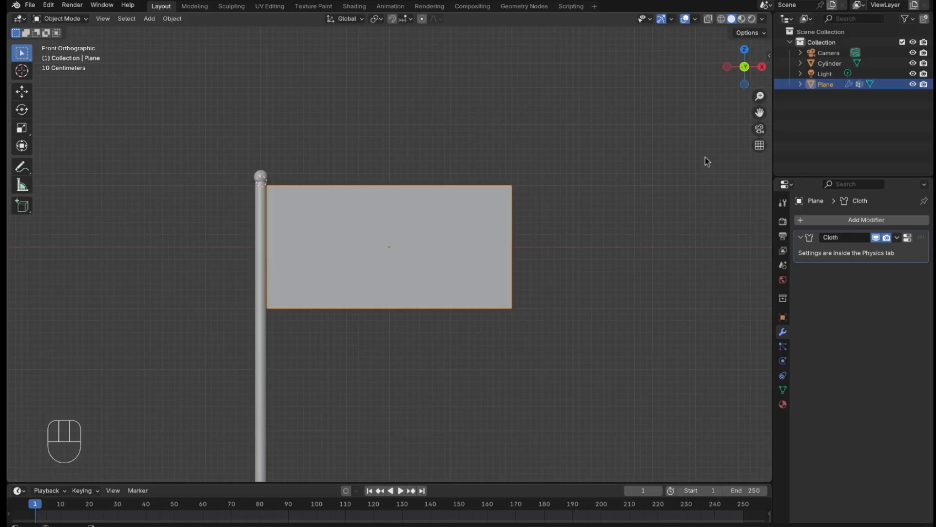
Step: Play the cloth simulation to about frame 181, stop it and return to the first frame
key(space)
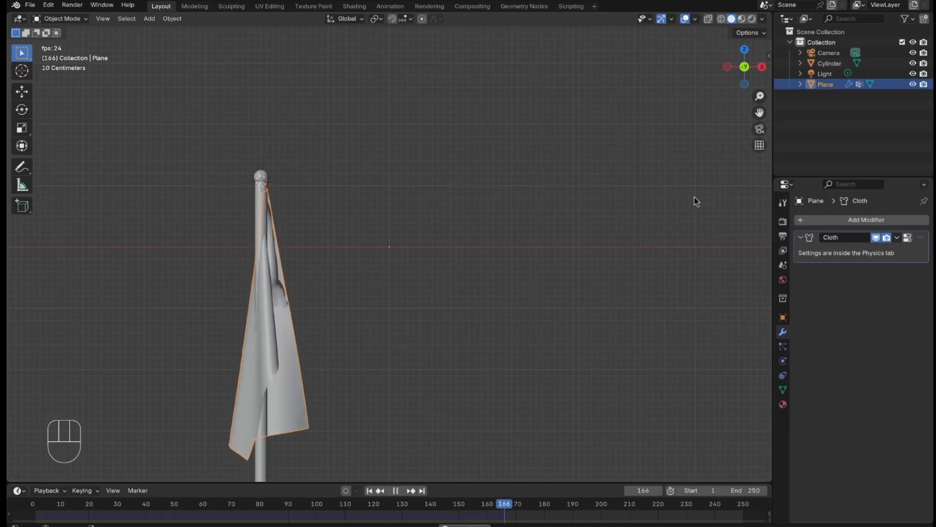
key(space)
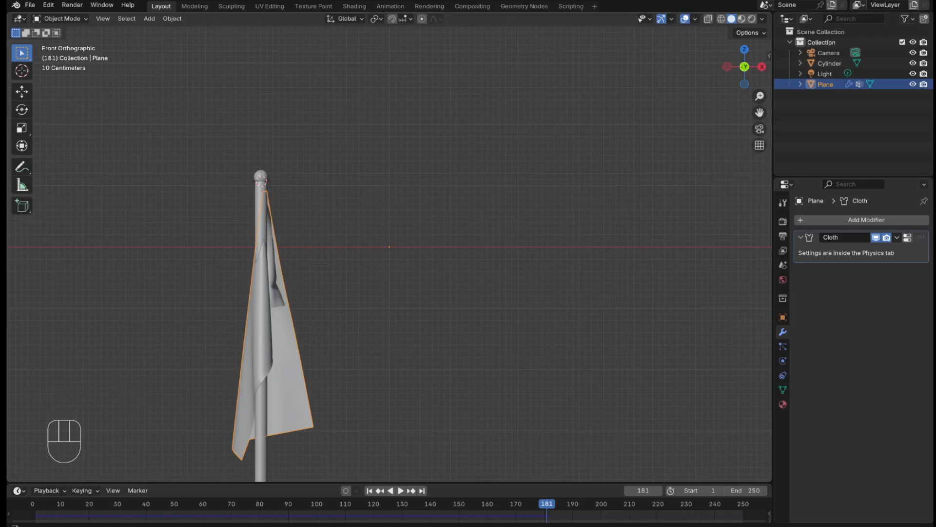
click(369, 490)
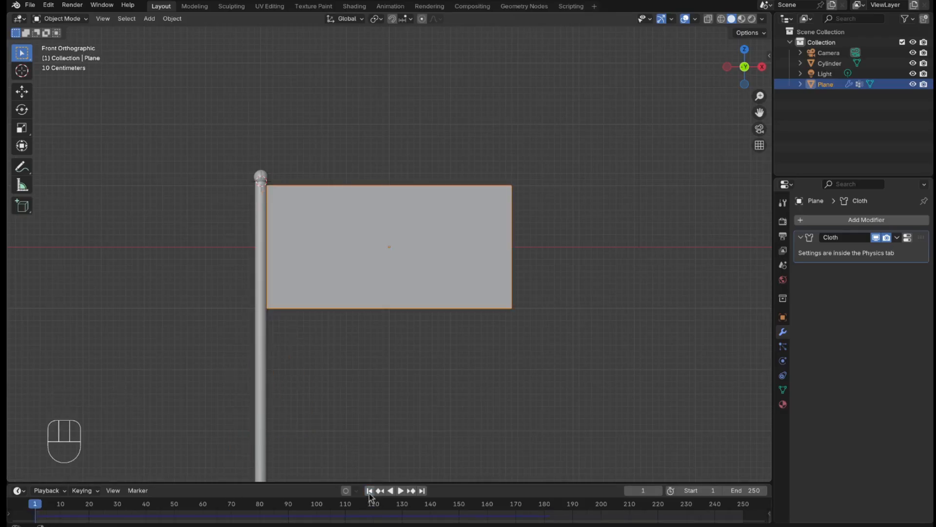
Step: Add a Wind force field at the top of the flag pole
scroll(522, 229, down, 3)
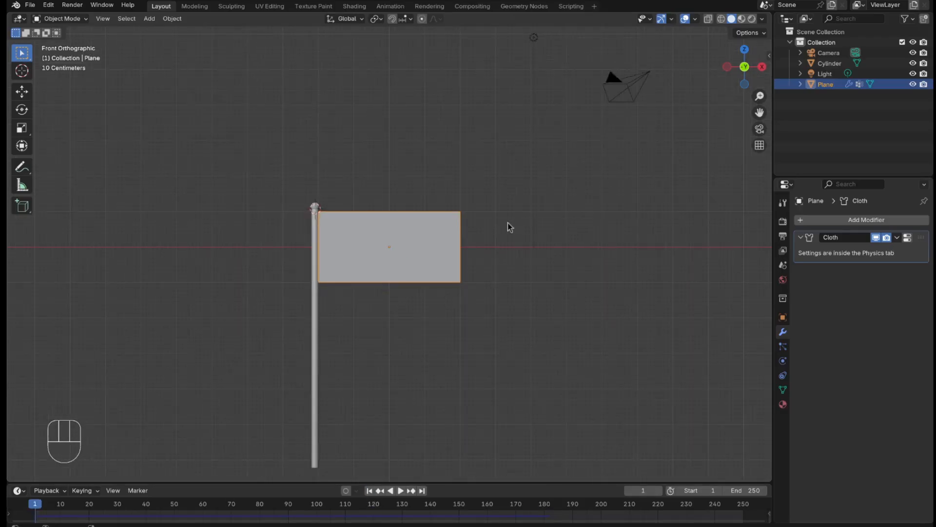
key(shift+a)
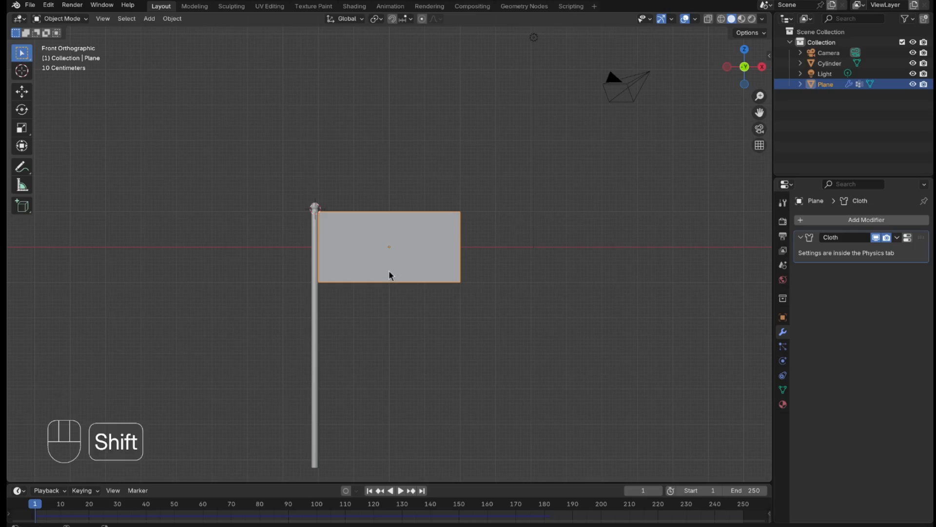
key(shift+a)
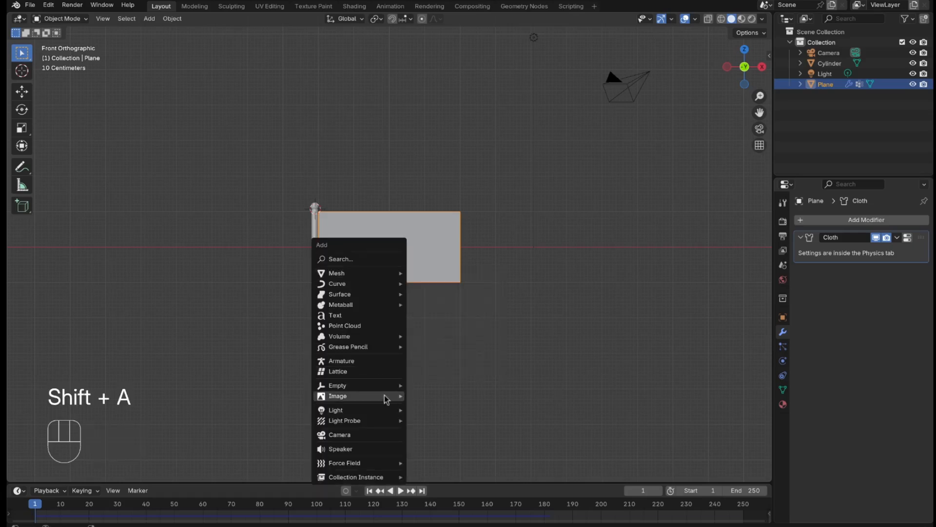
mouse_move(379, 401)
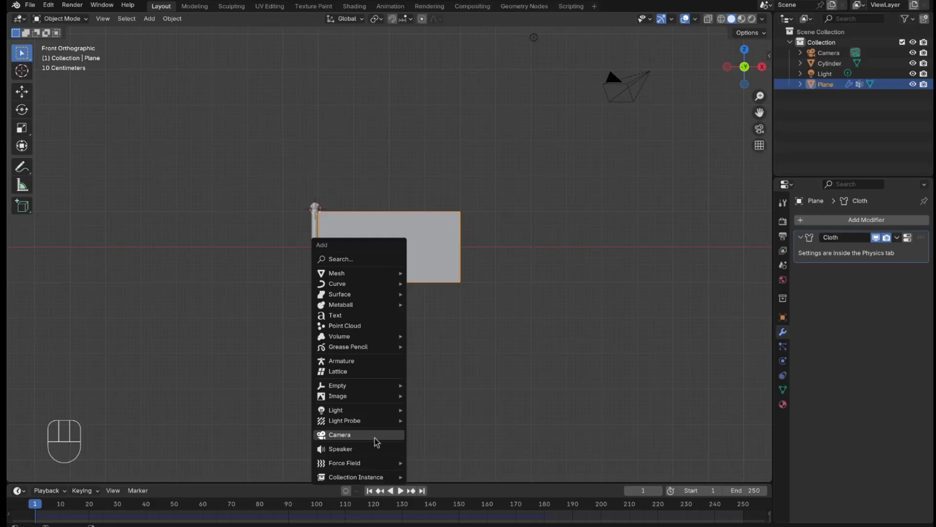
mouse_move(368, 465)
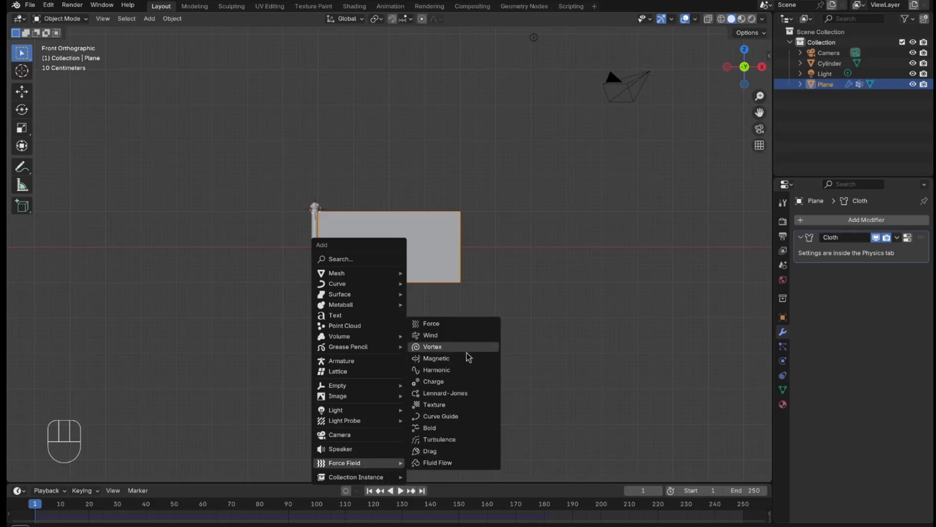
click(465, 335)
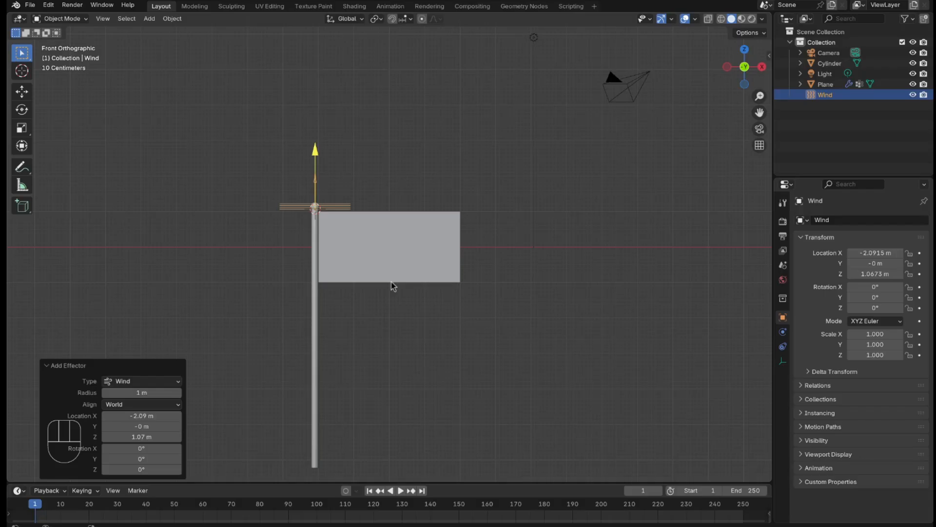
Step: Rotate the wind force field 90° about the Y axis so it blows along the flag
key(r)
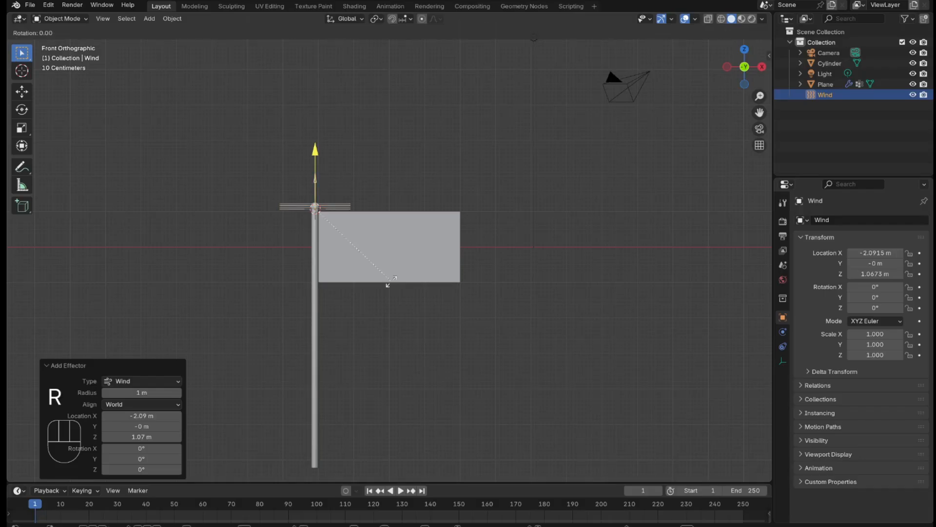
key(y)
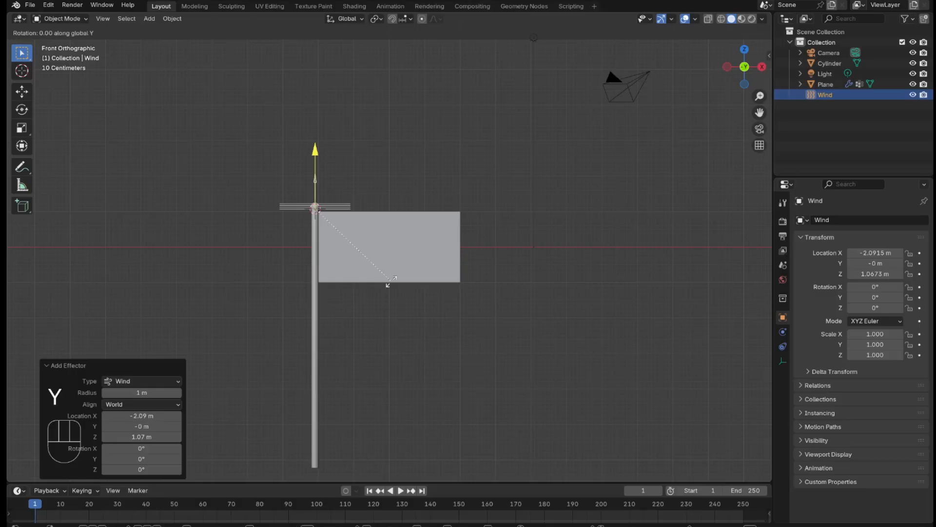
key(KP_9)
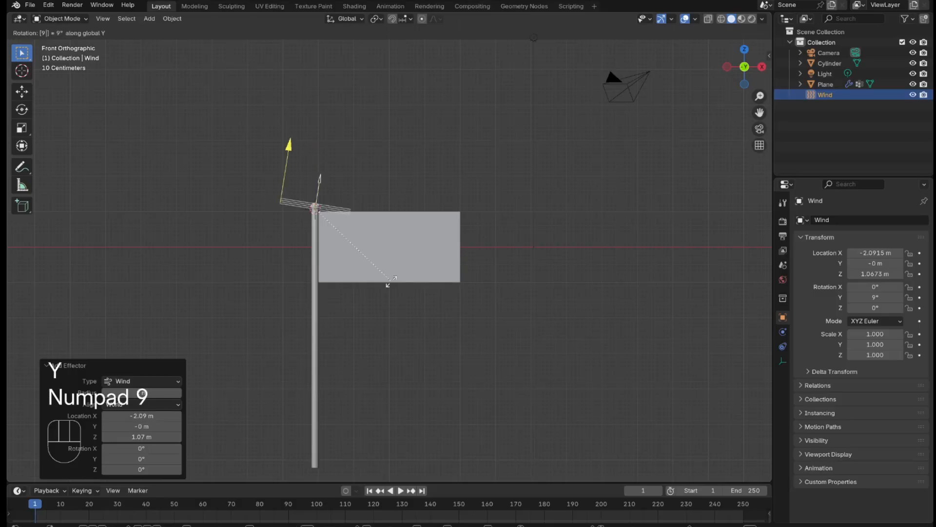
key(KP_0)
key(KP_Enter)
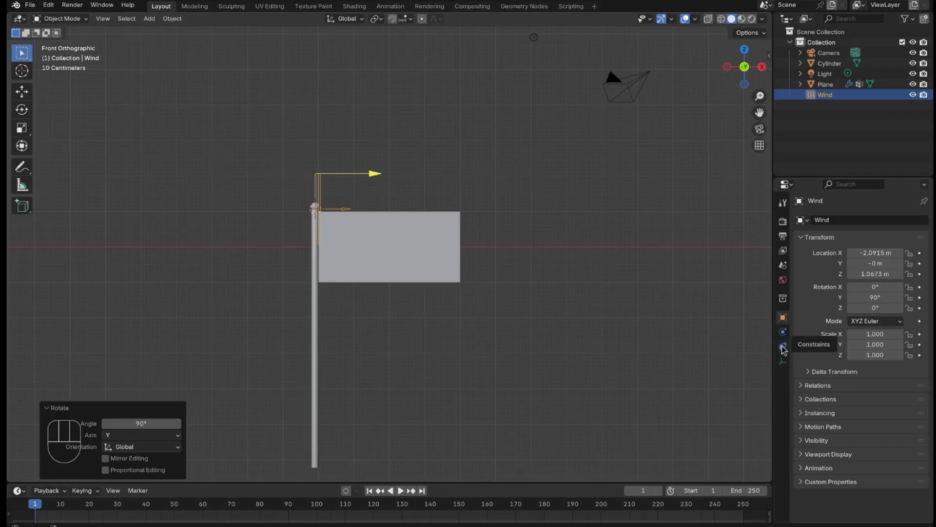
Step: Set the wind force field's strength to 2000 in its physics settings
click(782, 335)
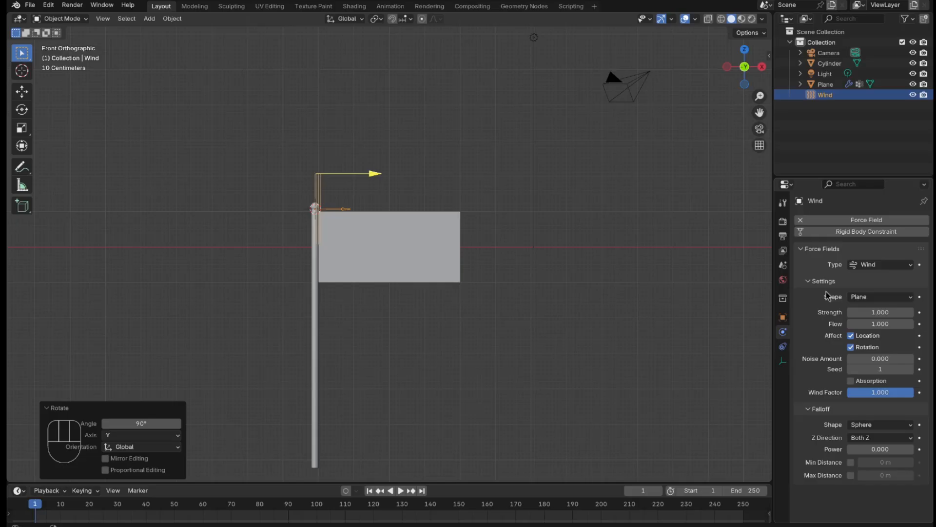
click(891, 311)
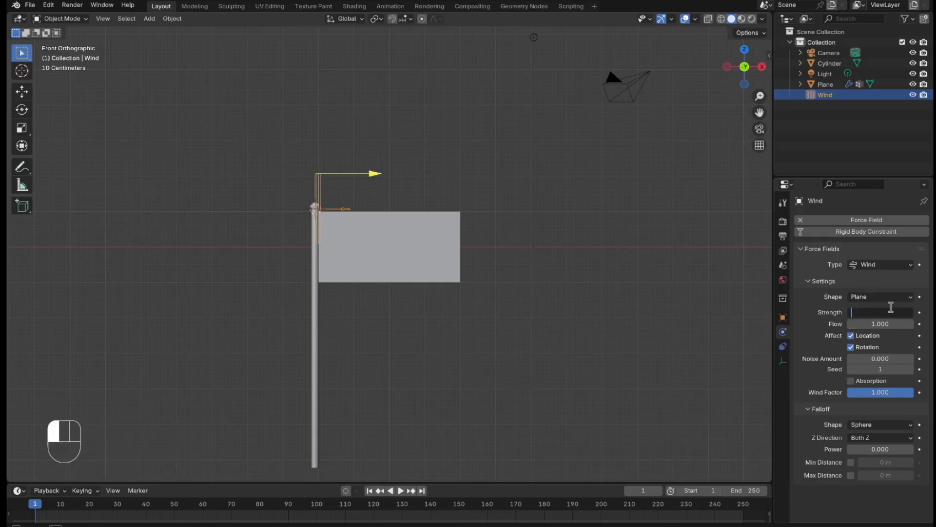
text(200)
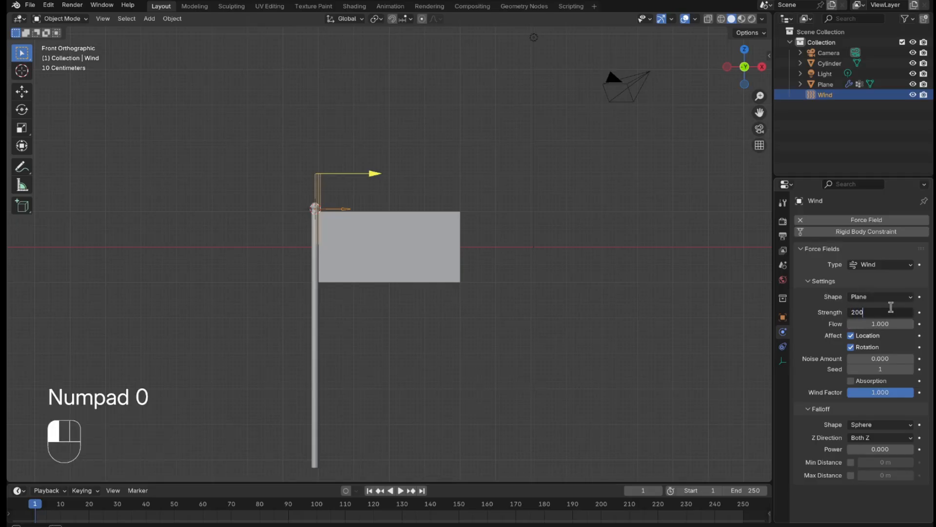
text(0)
key(Return)
Step: In top view, move the wind about -1.65 m in X and 1.87 m in Y, and rotate it about 31.9° toward the pole
key(KP_7)
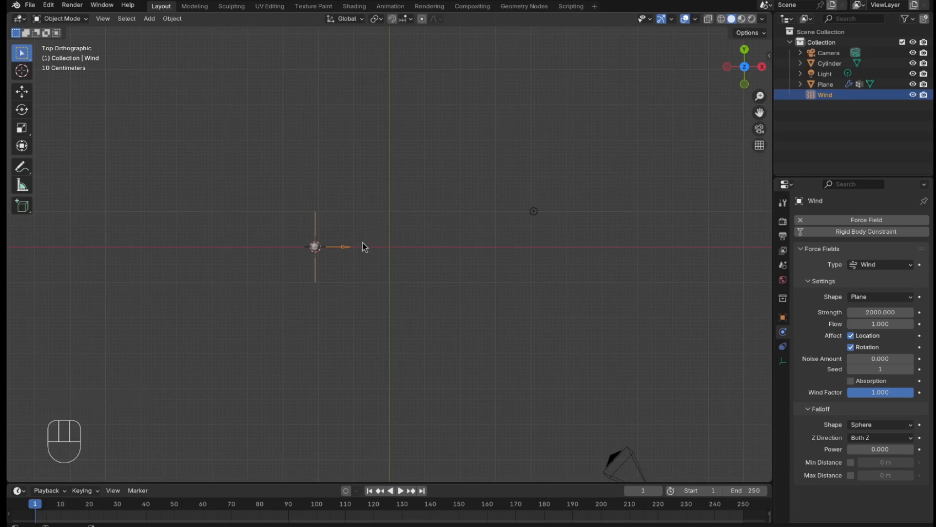
key(g)
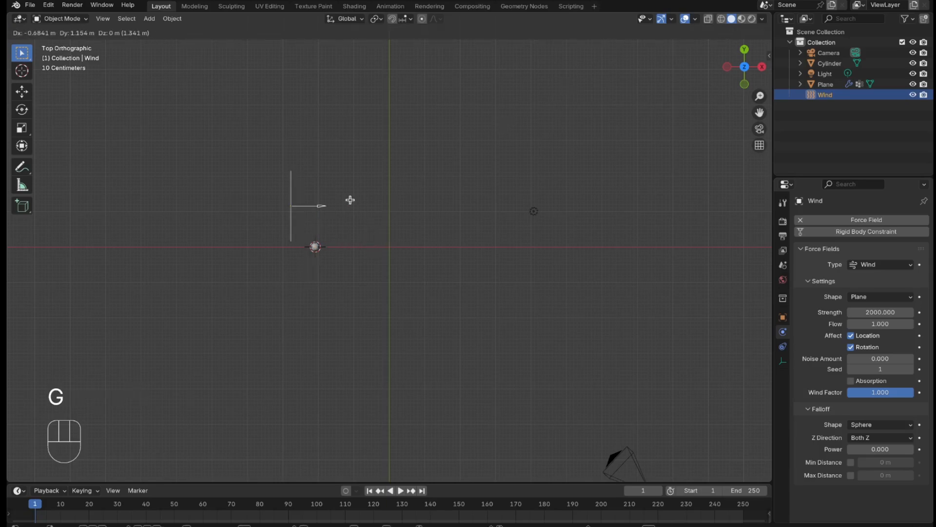
click(316, 177)
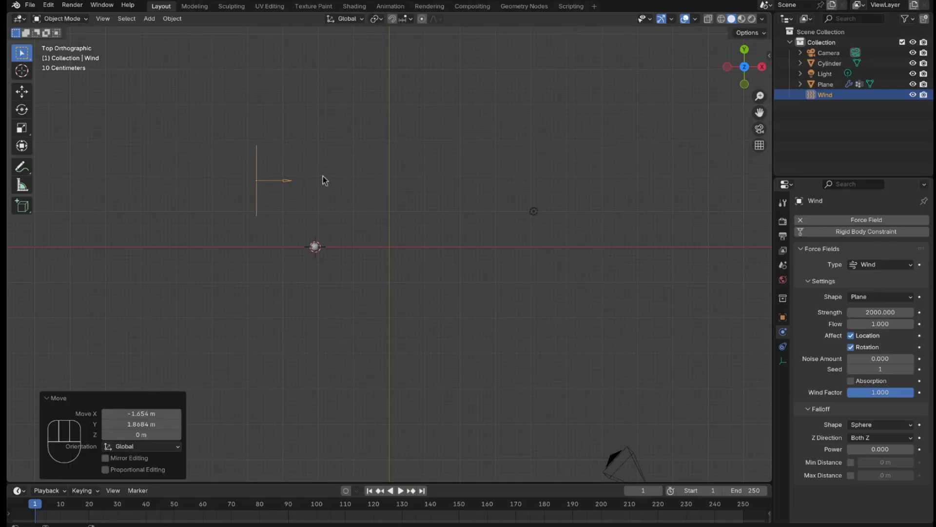
key(r)
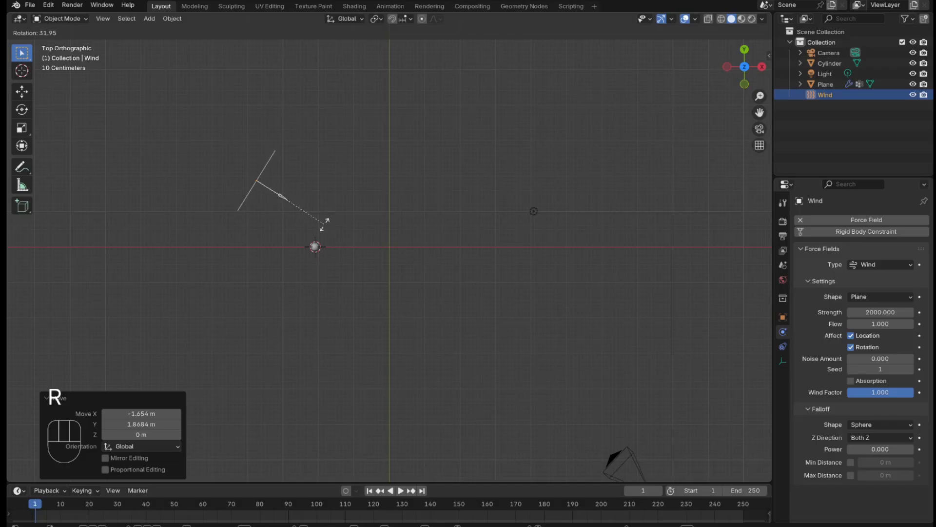
click(326, 224)
Step: In front view, lower the wind about 2.2 m along Z and tilt it upward toward the flag by about 25.4°
key(KP_1)
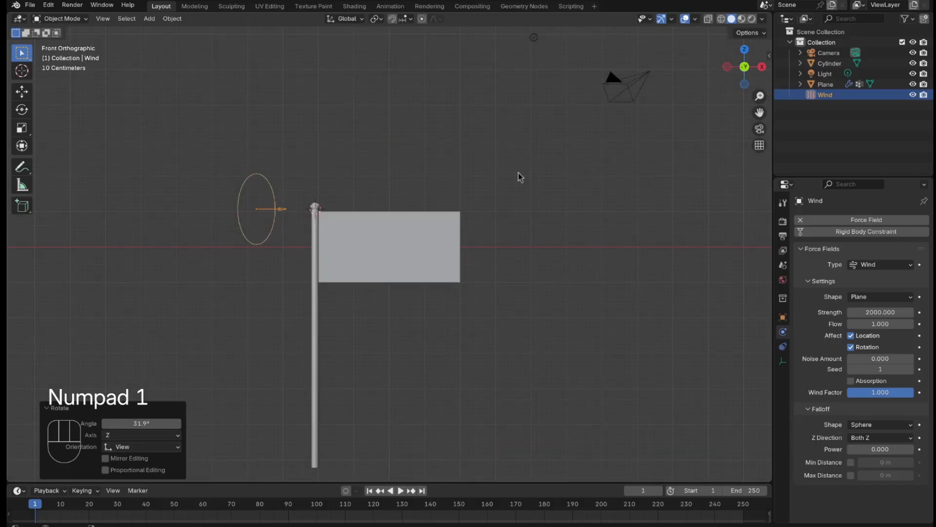
scroll(689, 51, up, 1)
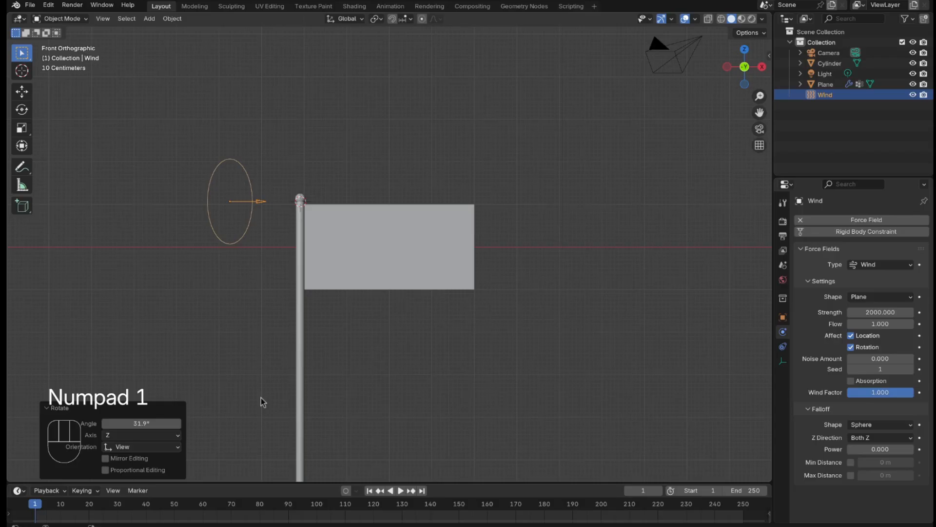
key(g)
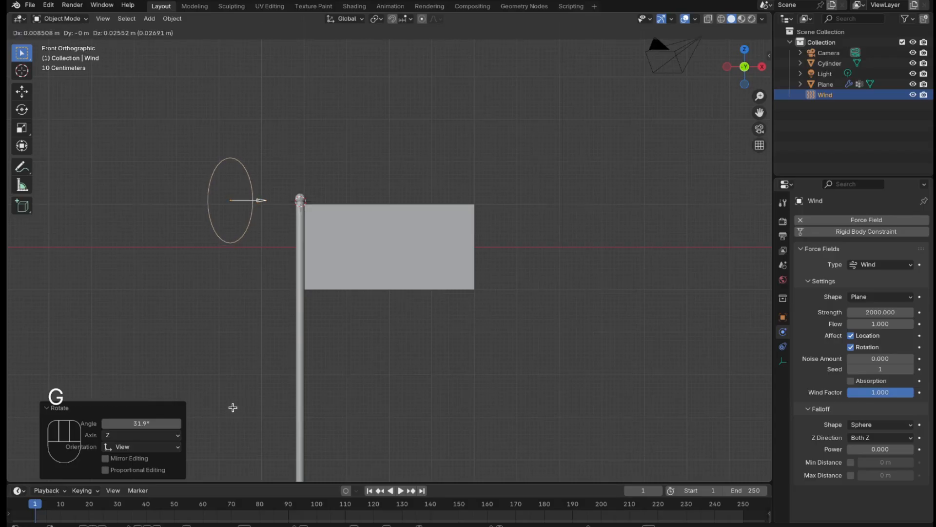
key(z)
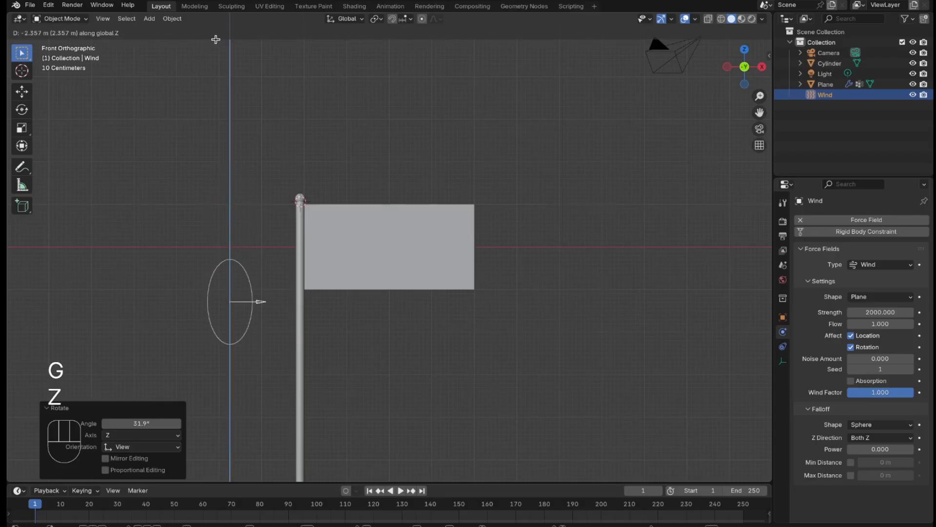
click(205, 33)
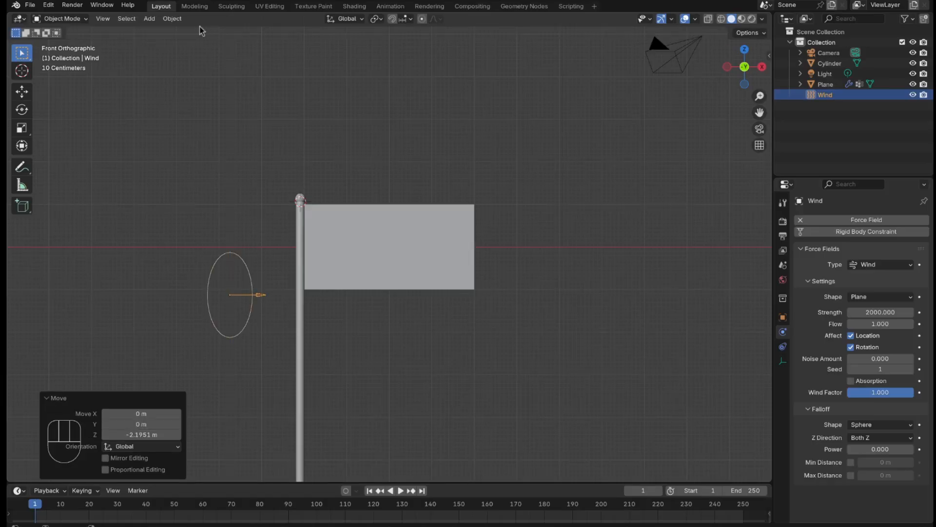
key(r)
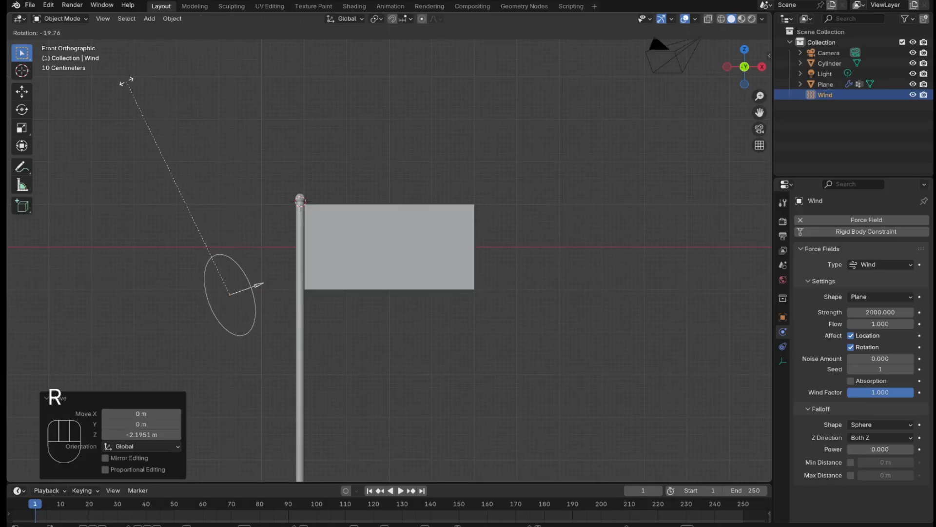
click(104, 91)
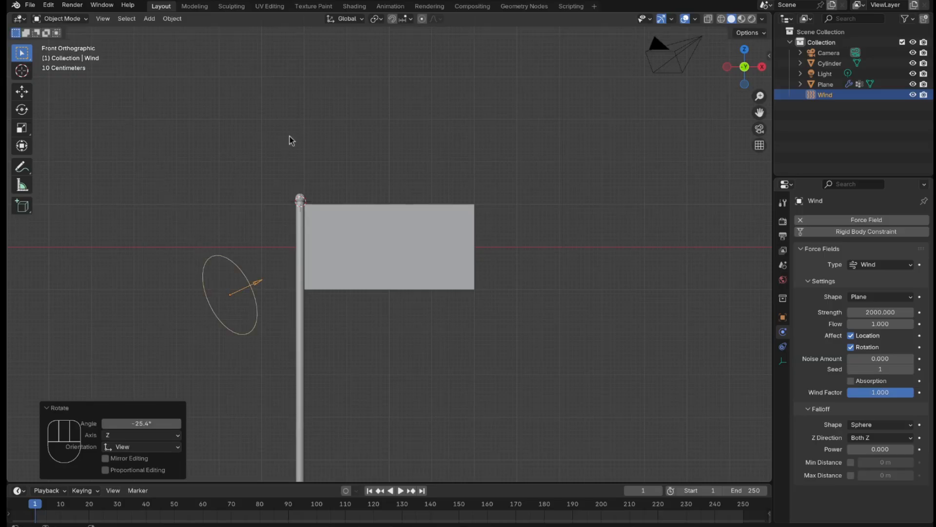
Step: In top view, duplicate the wind force field about -3.76 m along Y and rotate the copy about -63.2° toward the pole
key(KP_7)
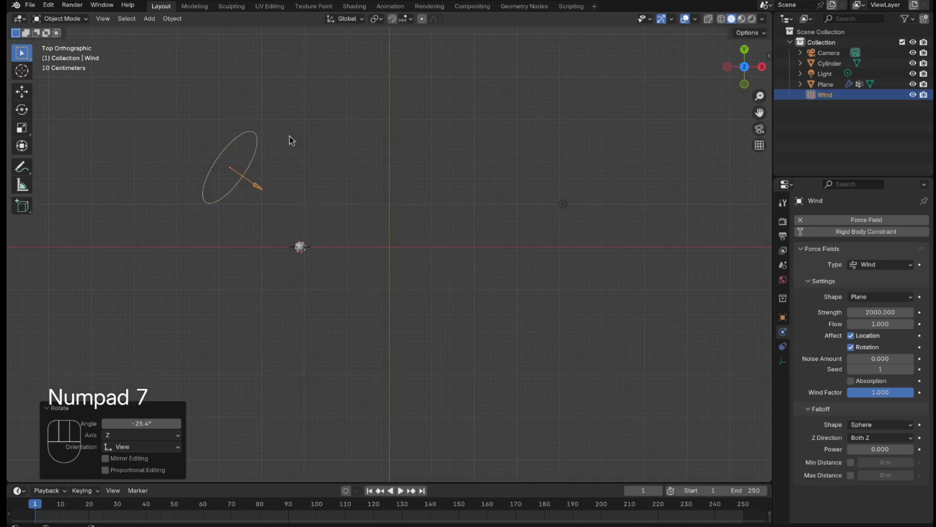
scroll(244, 140, down, 1)
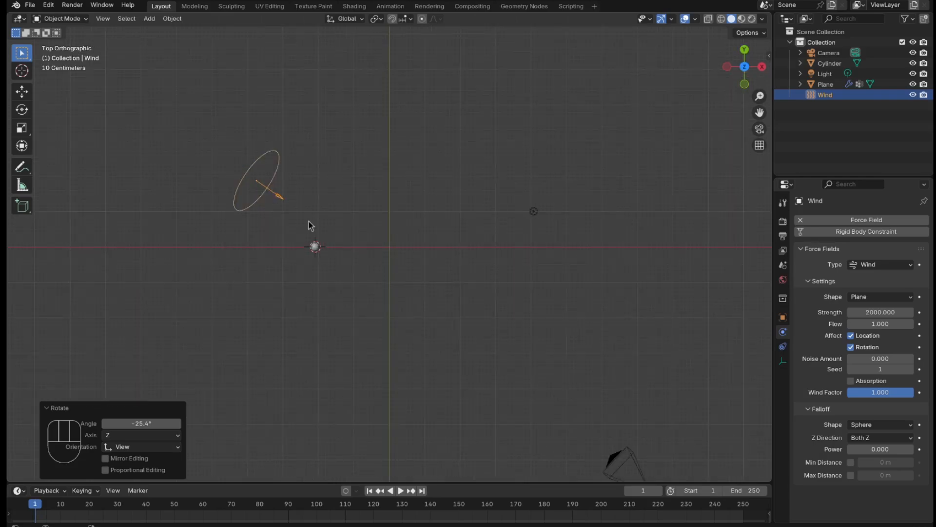
key(shift+d)
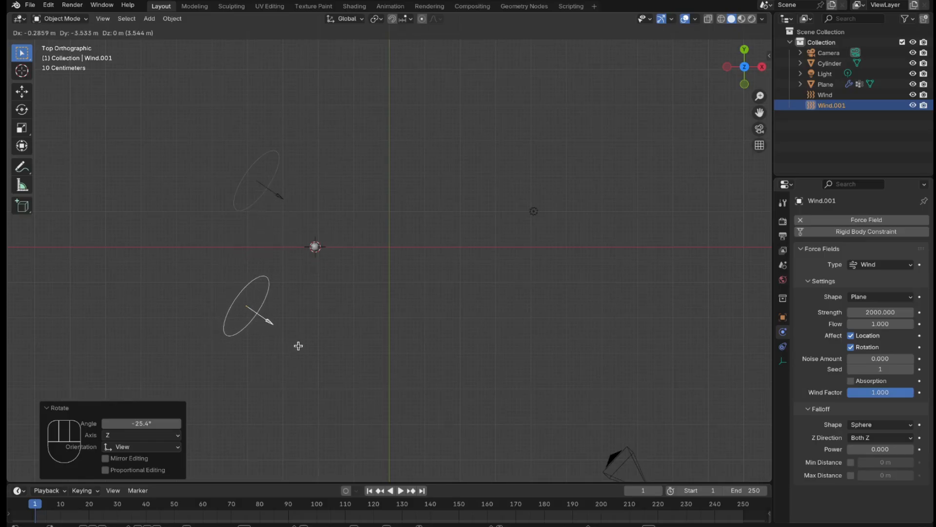
key(y)
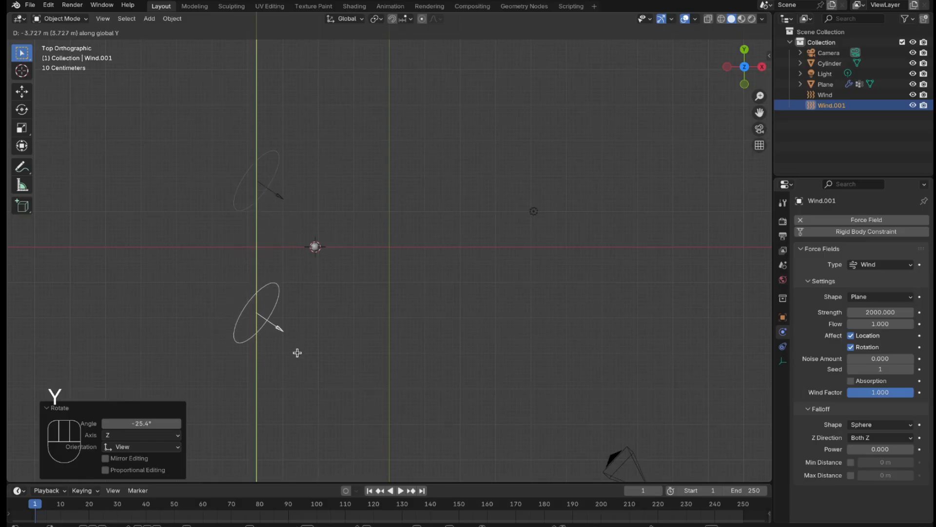
click(300, 361)
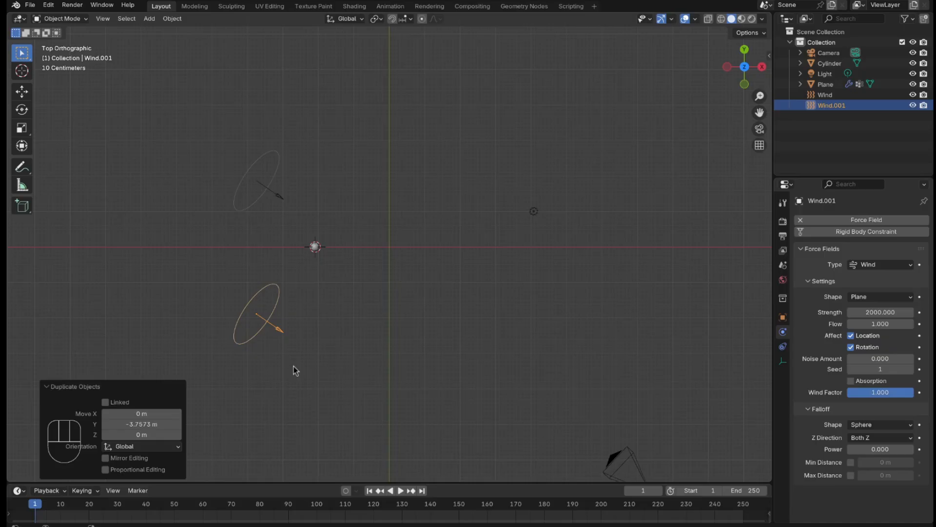
key(r)
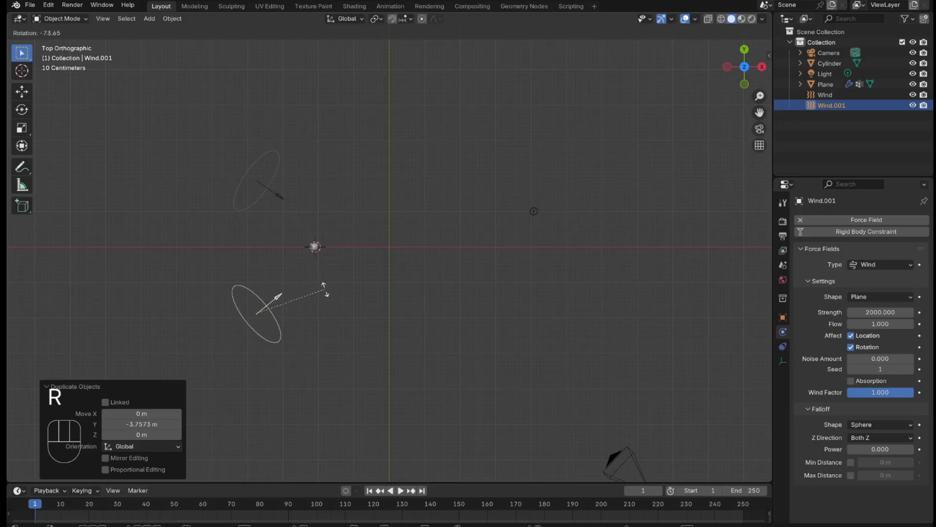
click(324, 306)
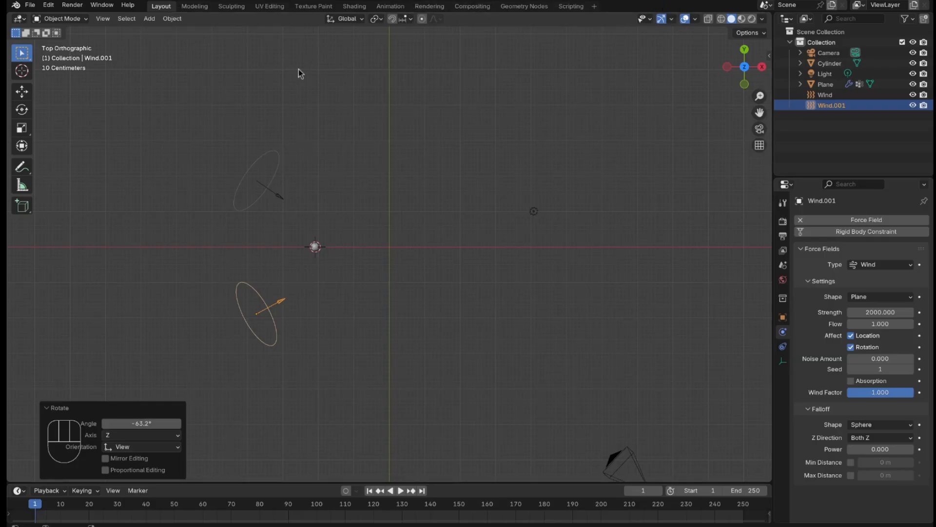
Step: Play the cloth simulation in front view to check the flag's motion, stop it, and return to the first frame
key(KP_1)
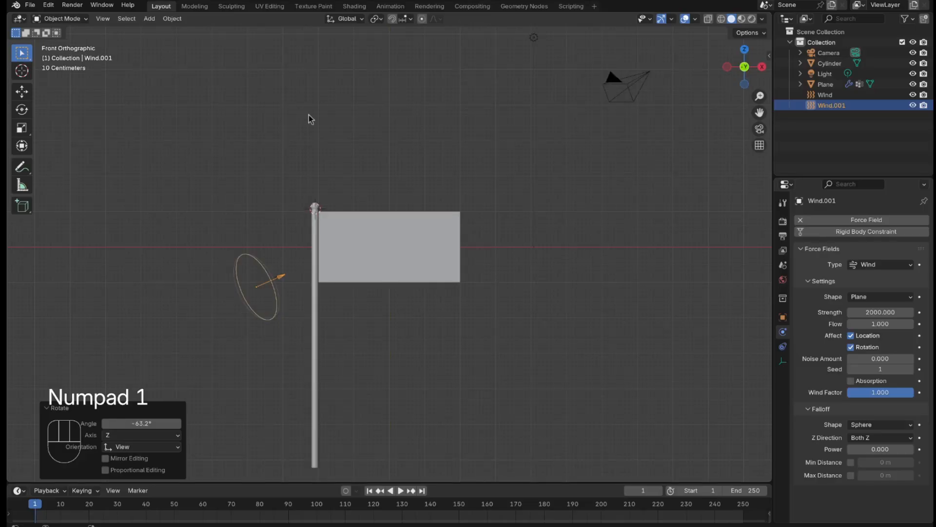
click(522, 124)
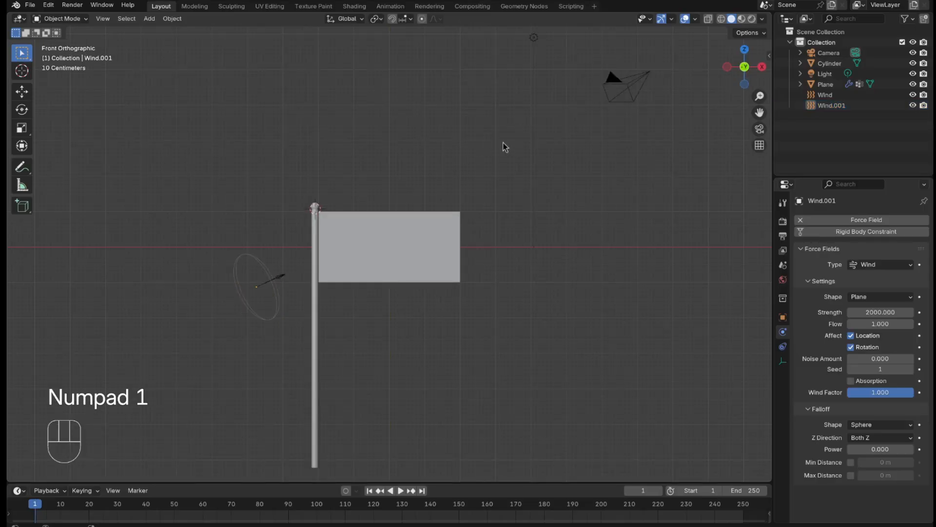
key(space)
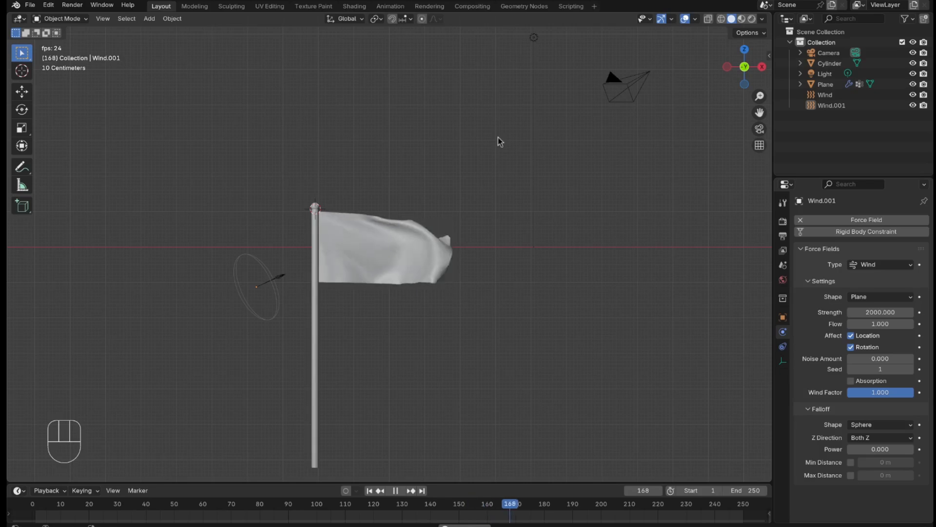
key(space)
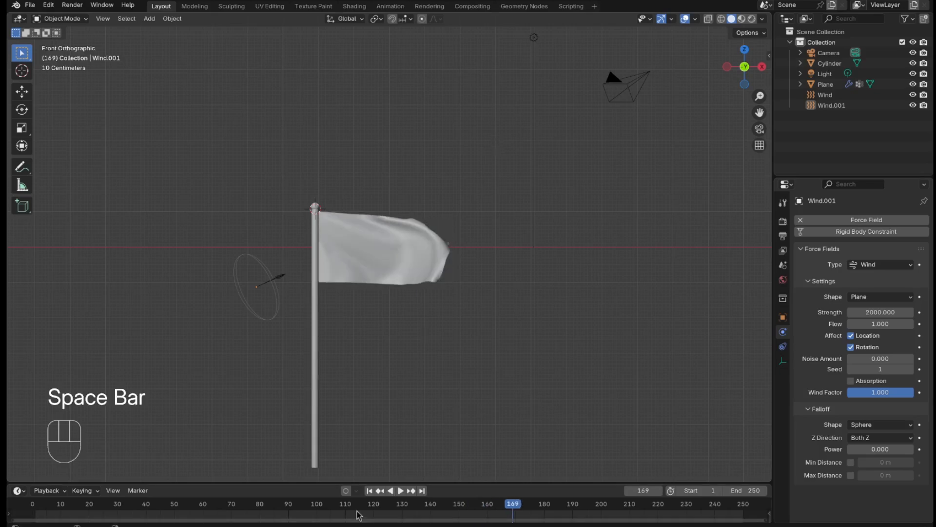
click(370, 490)
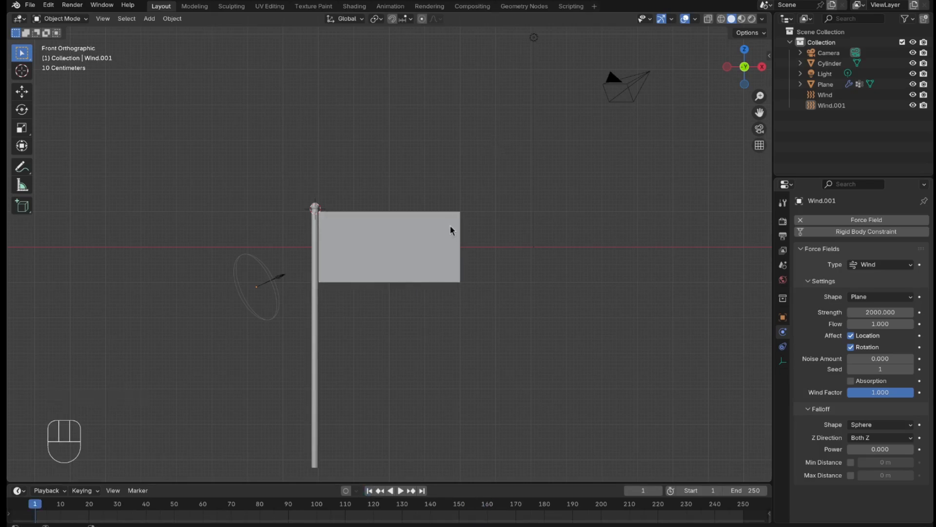
Step: Select the flag plane and create a new material for it in the Shading workspace
click(449, 236)
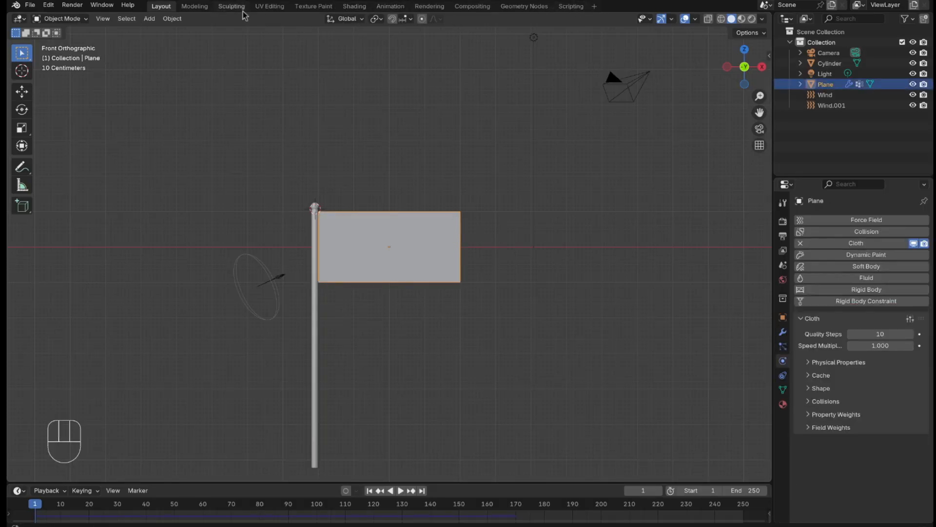
click(351, 8)
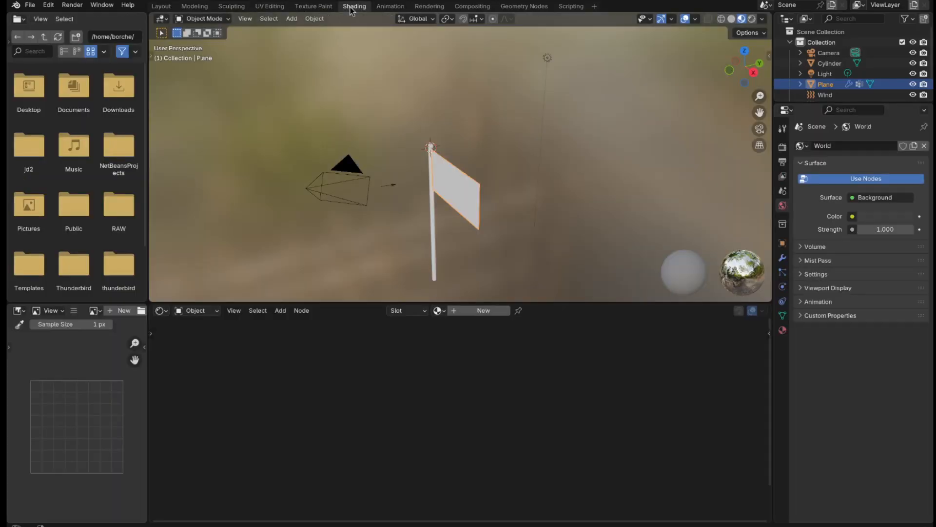
click(468, 312)
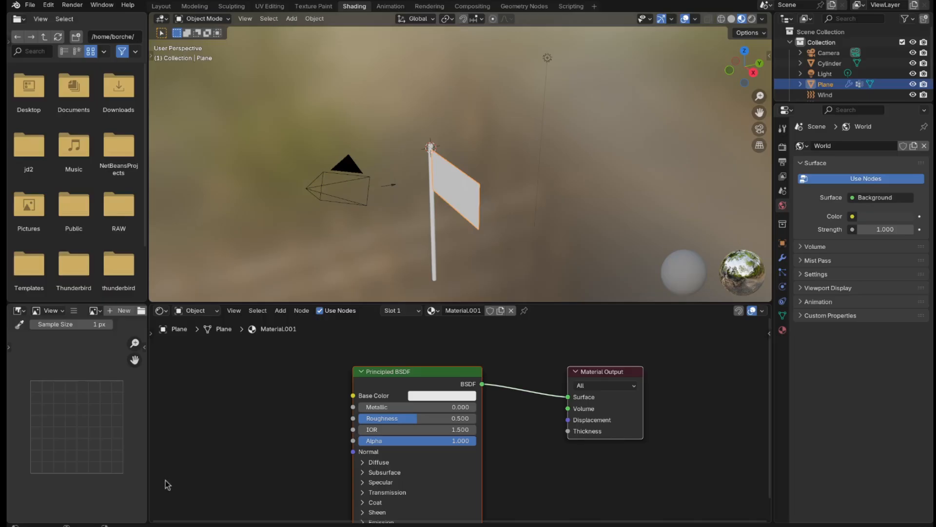
Step: Add an Image Texture node beside the Principled BSDF and connect its Color output to Base Color
key(shift+a)
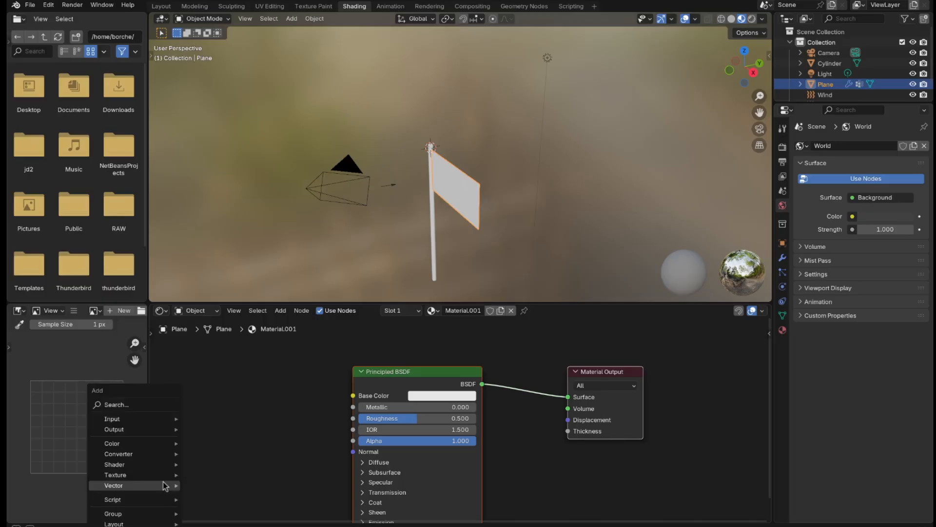
click(161, 406)
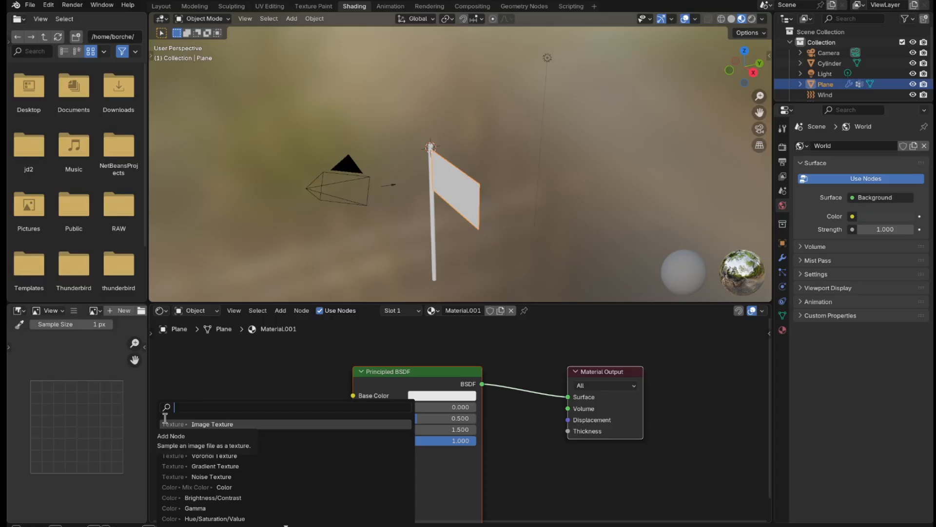
text(ima)
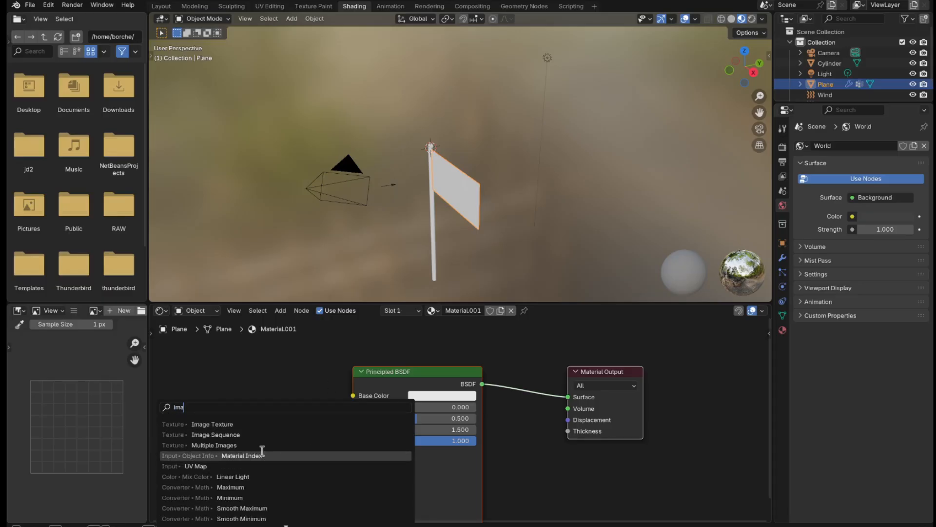
click(254, 426)
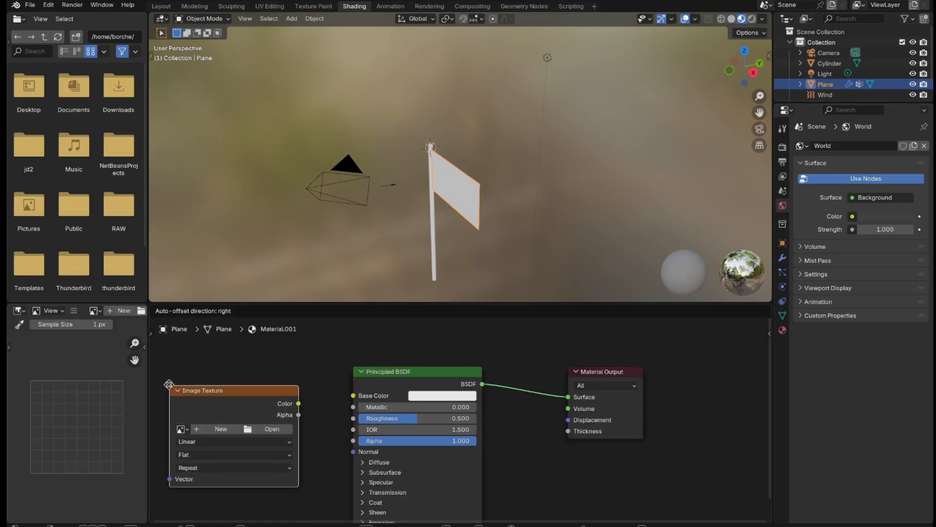
click(174, 386)
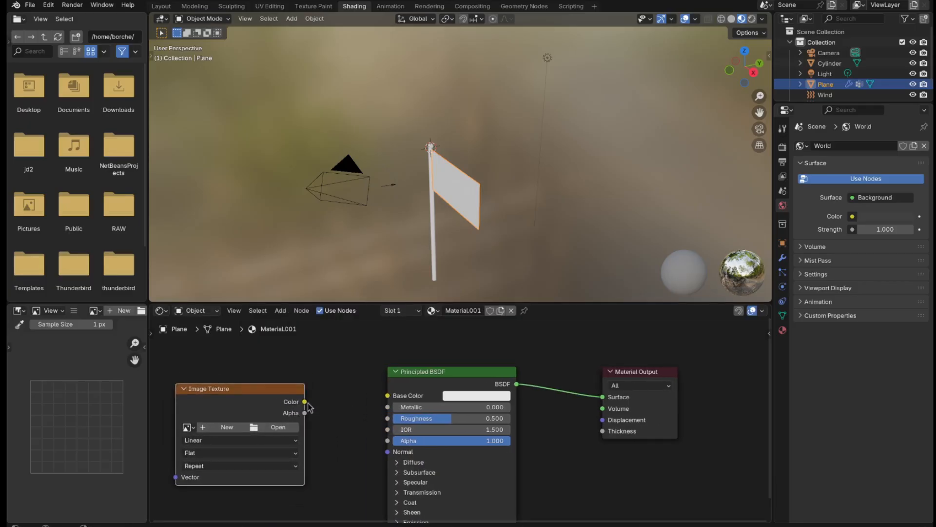
drag(304, 401, 394, 404)
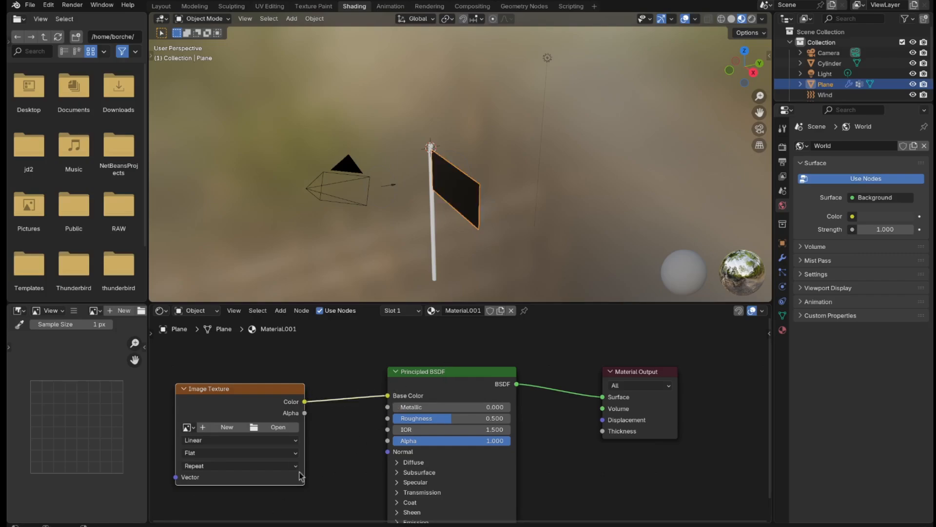
Step: Load the New-Zealand-Flag-Transparent image from within the Youtube/Working folder into the Image Texture node
click(291, 429)
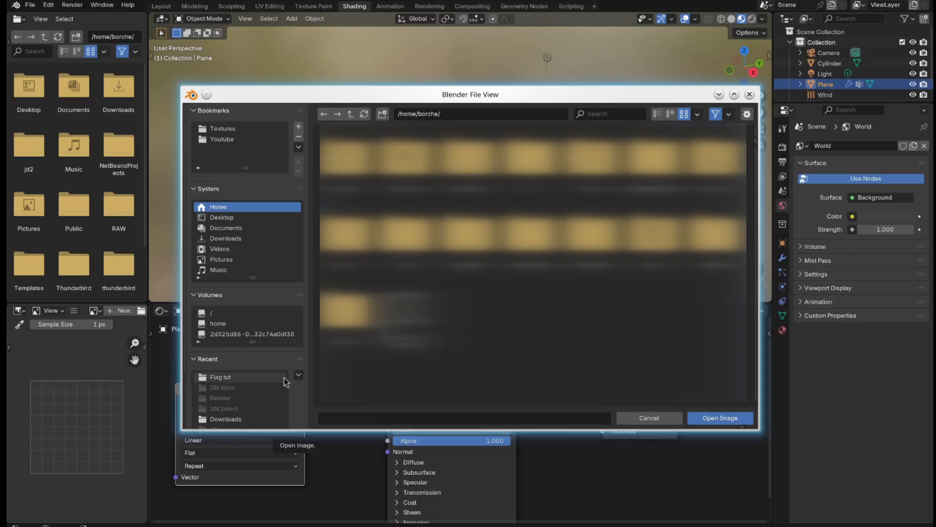
click(242, 140)
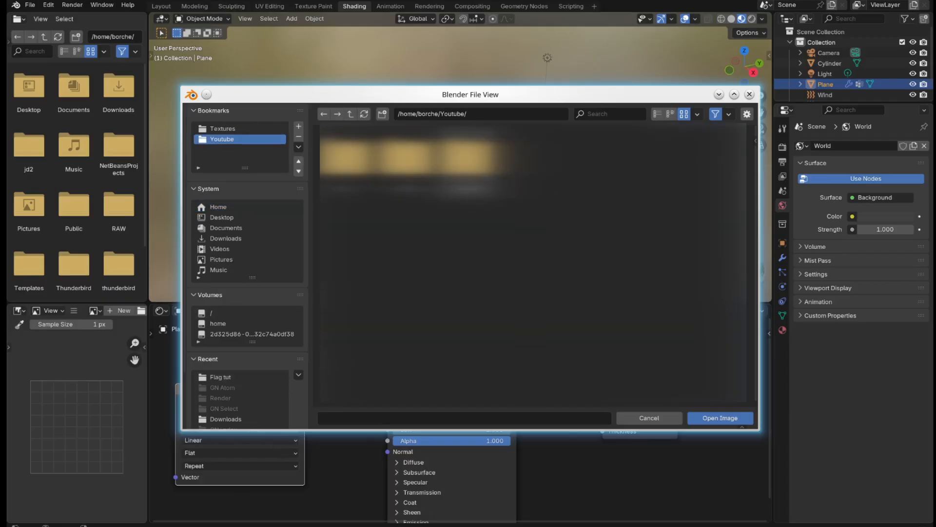
double_click(463, 185)
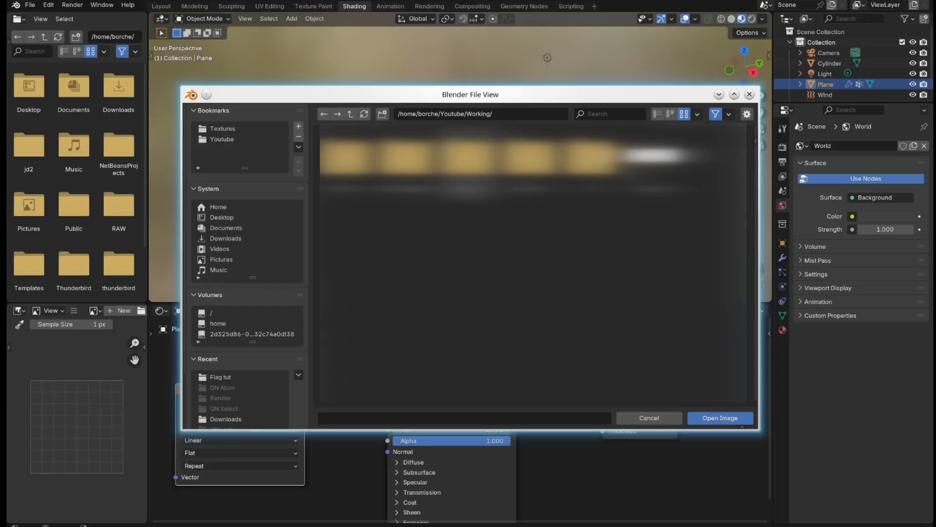
double_click(462, 185)
double_click(368, 167)
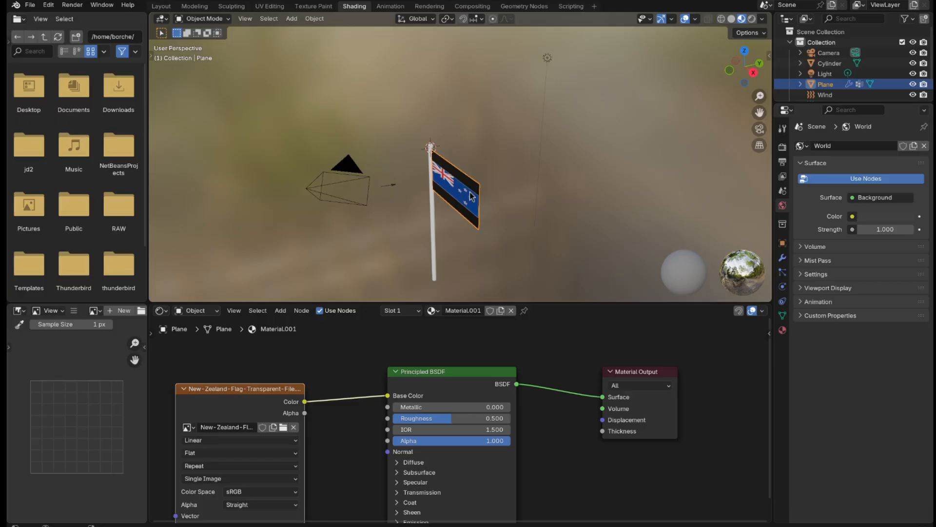
Step: Open the flag mesh in Edit Mode in the UV Editing workspace, shown in Material Preview from the front
key(Tab)
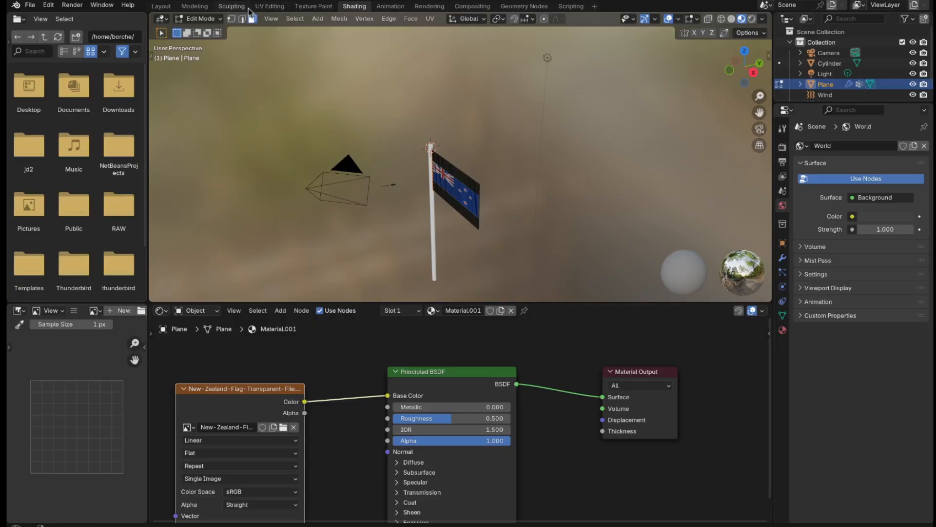
click(264, 6)
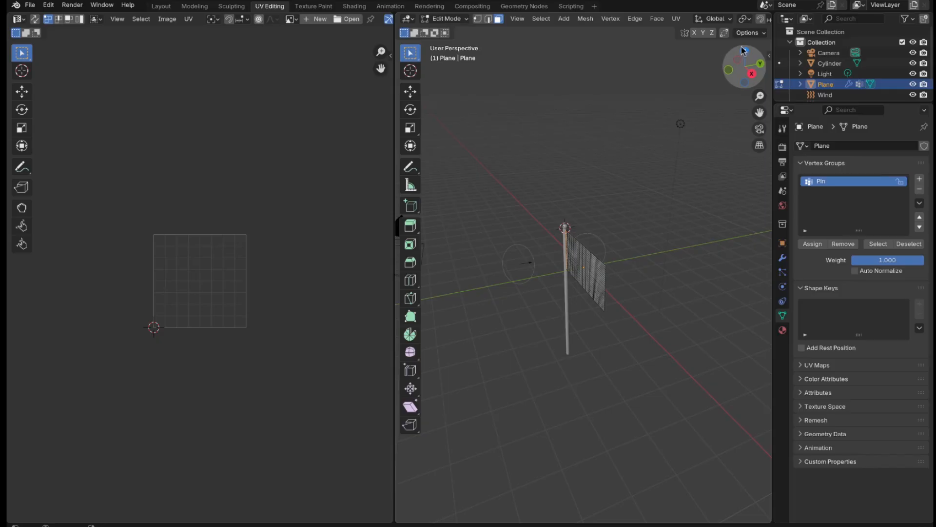
scroll(746, 21, down, 3)
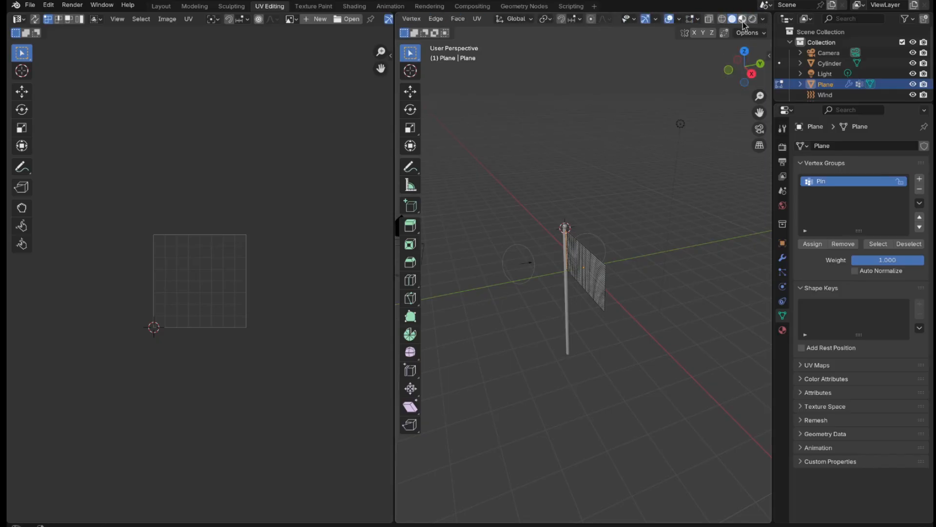
click(743, 19)
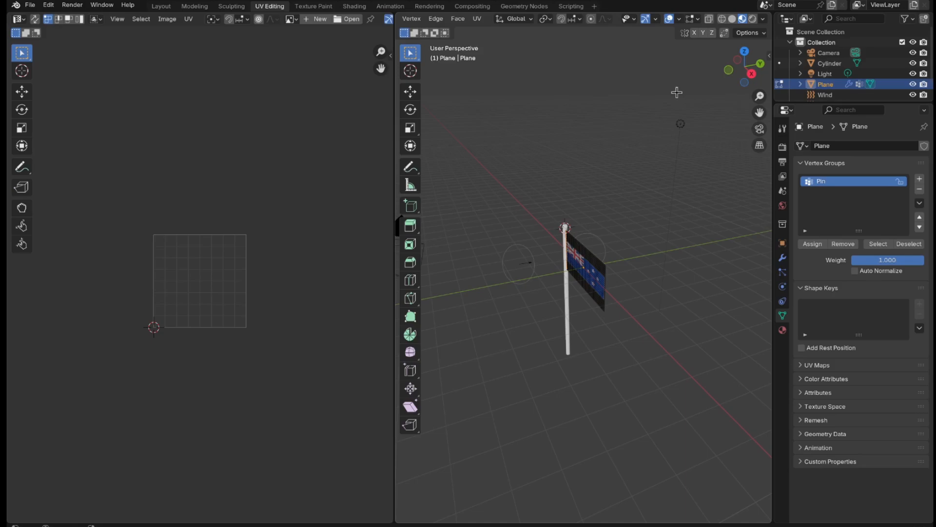
key(KP_1)
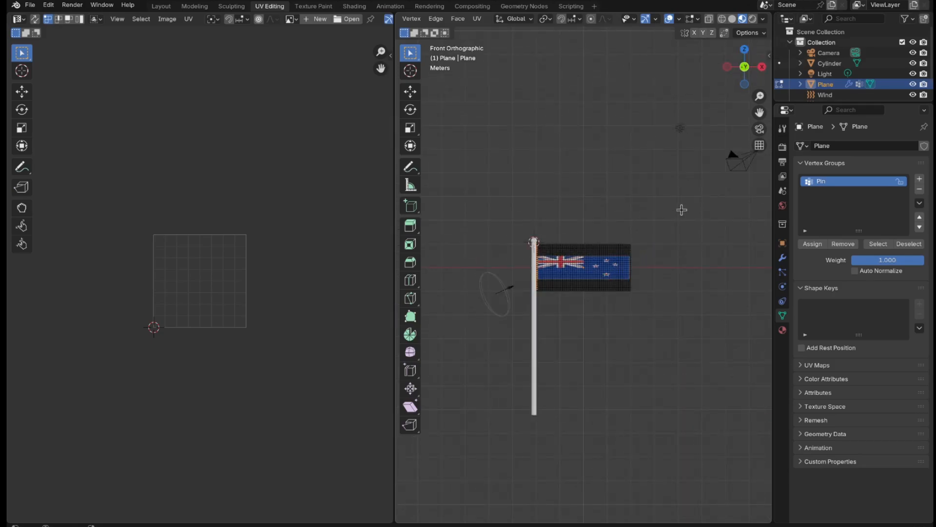
Step: Select the whole flag mesh and all its UVs, and unwrap them over the flag image
key(a)
key(alt+a)
key(a)
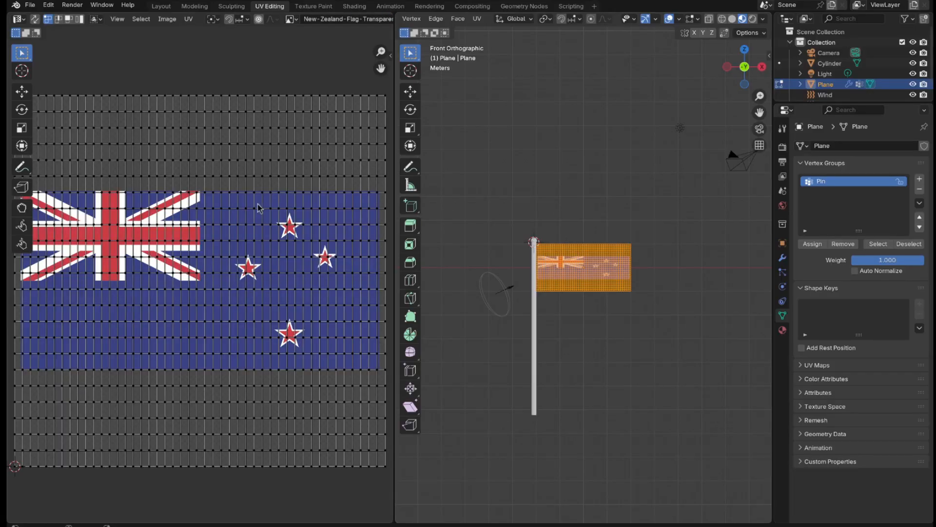
key(a)
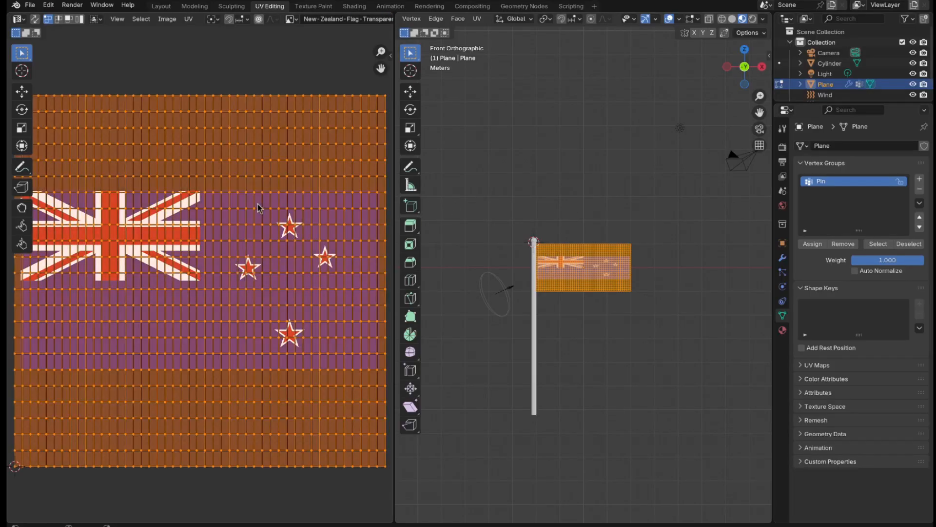
right_click(258, 208)
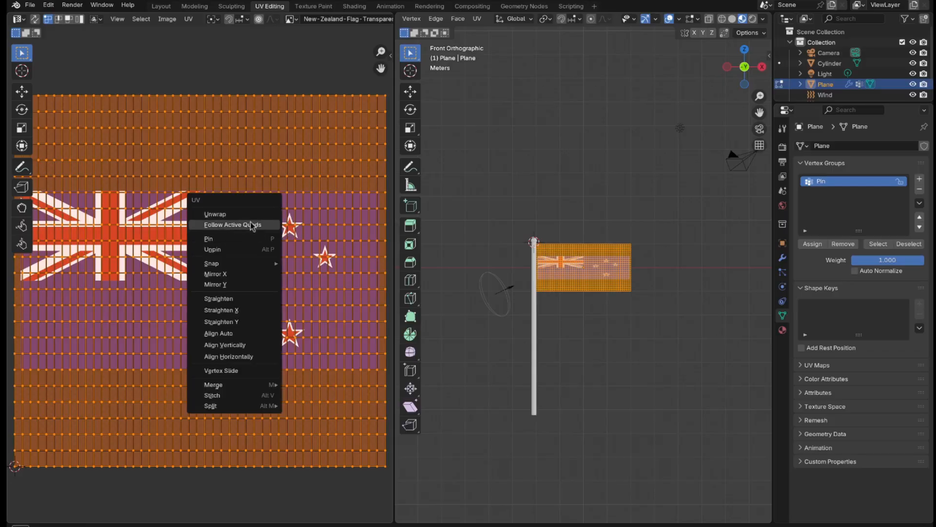
click(251, 215)
Step: Rotate all of the flag's UVs by -90° to match the orientation of the flag image
key(r)
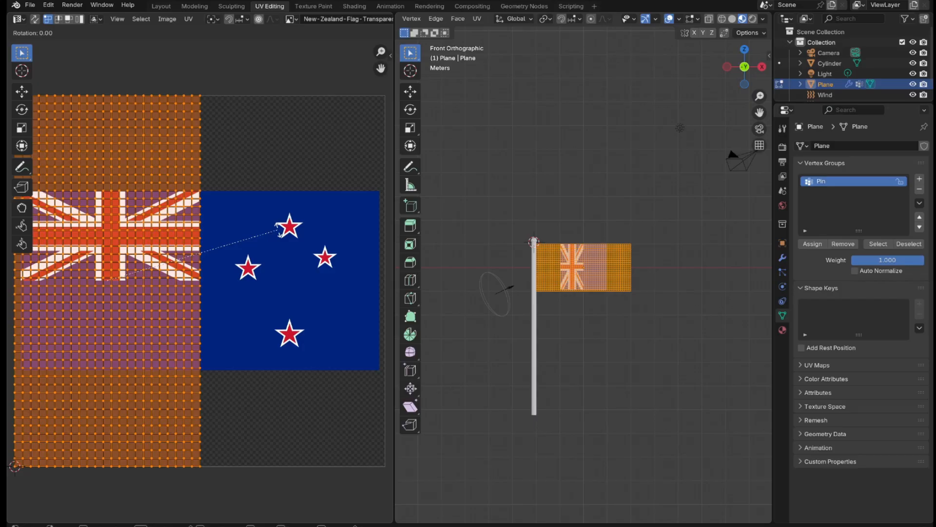
key(minus)
key(9)
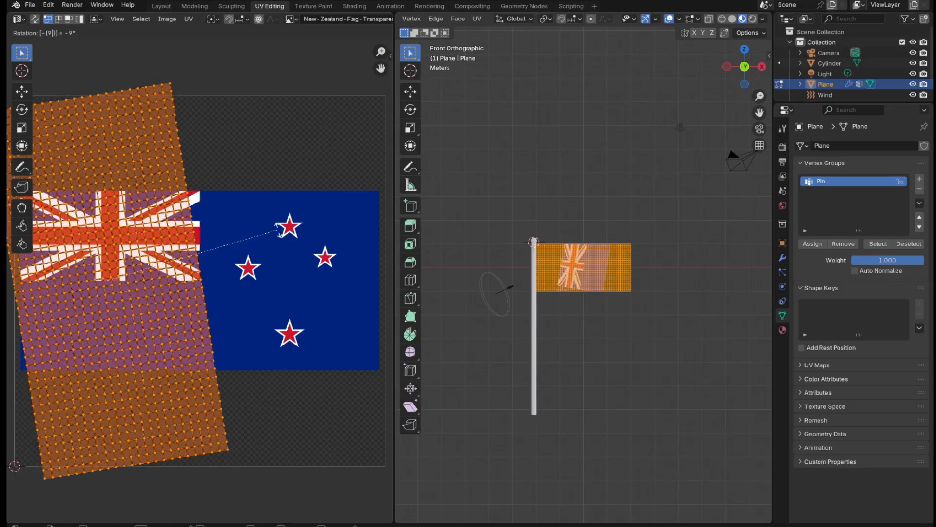
key(0)
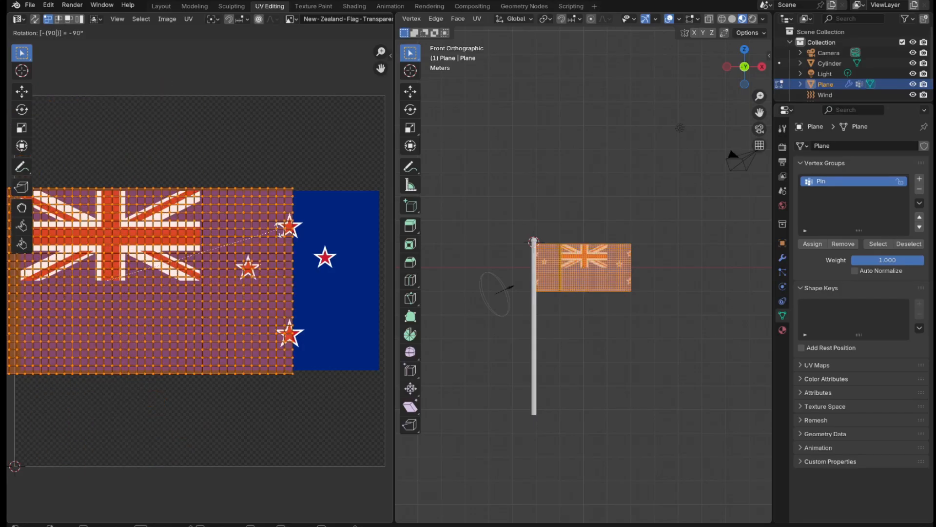
key(Return)
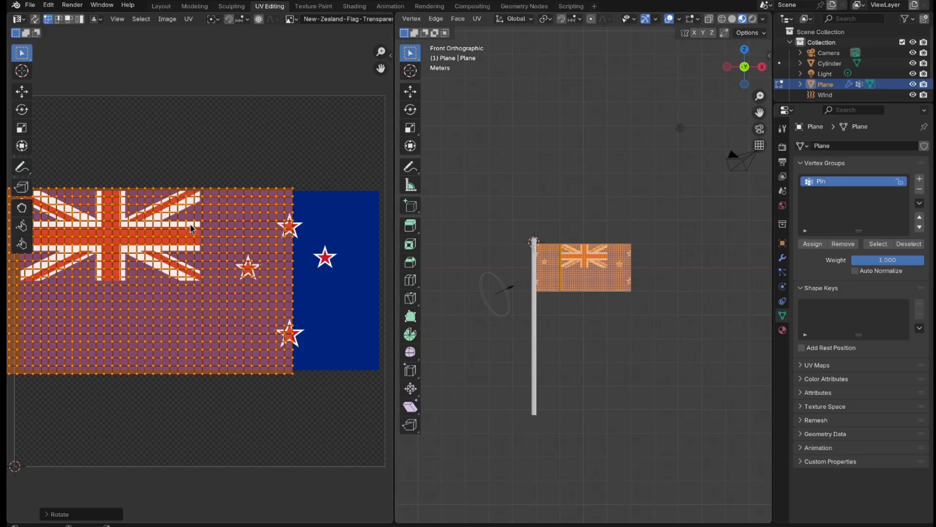
Step: Move the UVs about 0.23 along X so their right edge lines up with the flag image's right edge
scroll(190, 224, down, 1)
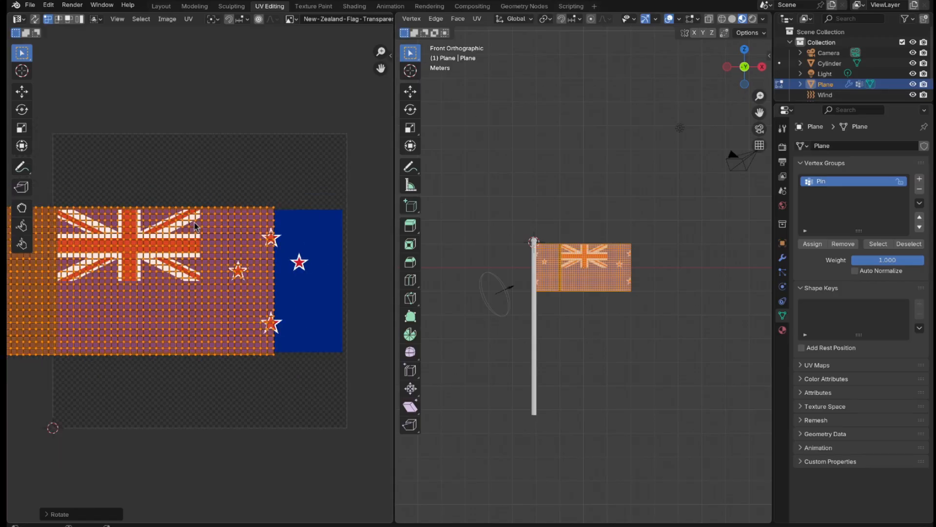
key(g)
key(x)
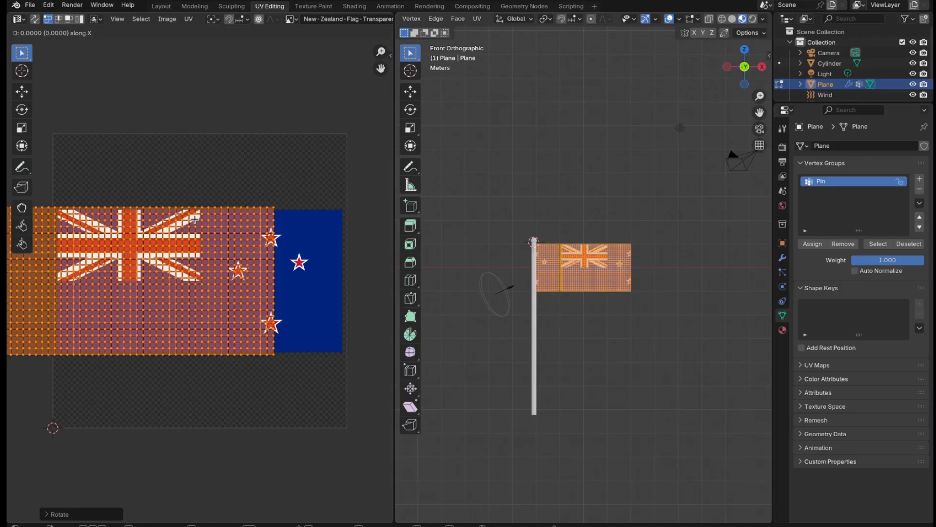
click(262, 214)
scroll(262, 234, up, 2)
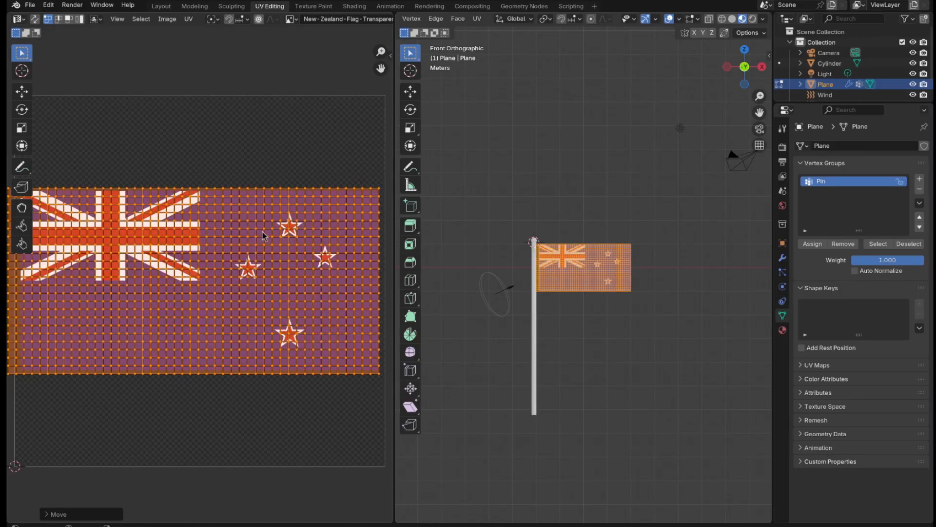
Step: Scale the UVs uniformly to about 0.957 and shift them about 0.018 along X to fit within the flag image
scroll(263, 233, down, 2)
key(s)
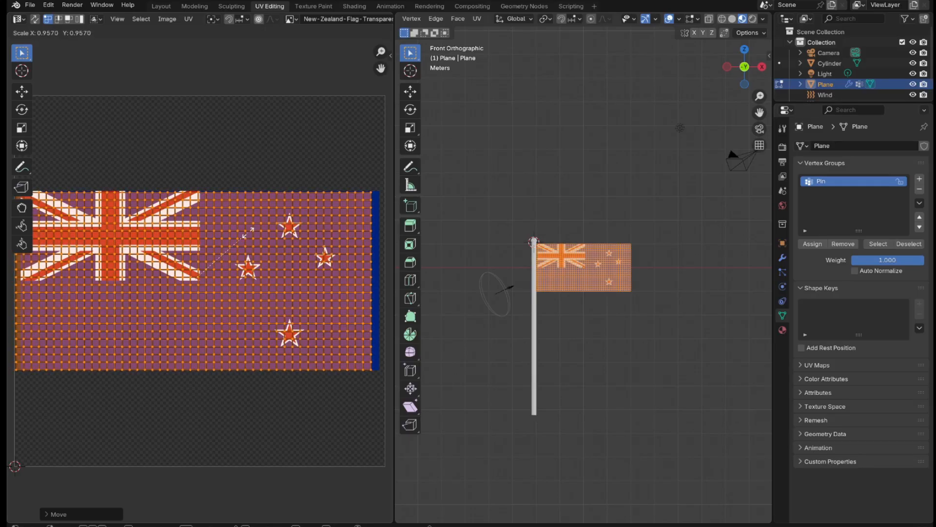
click(252, 229)
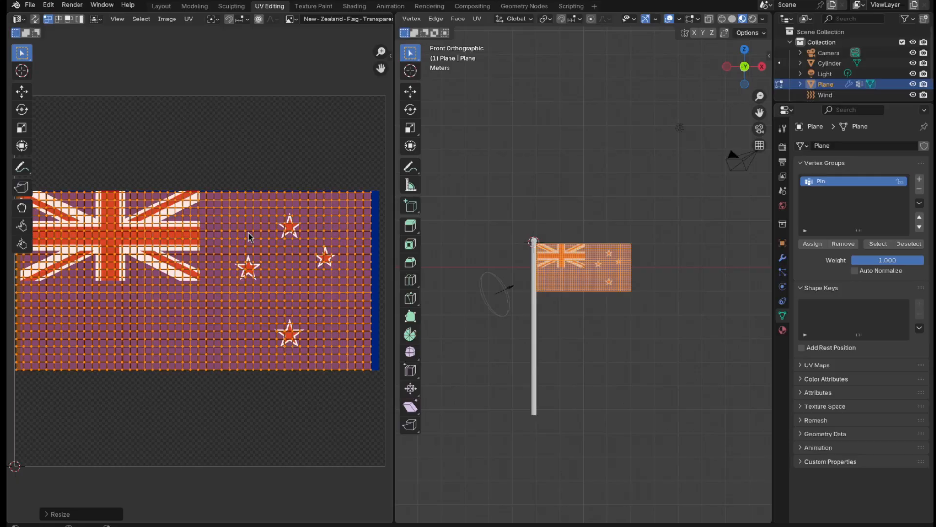
key(g)
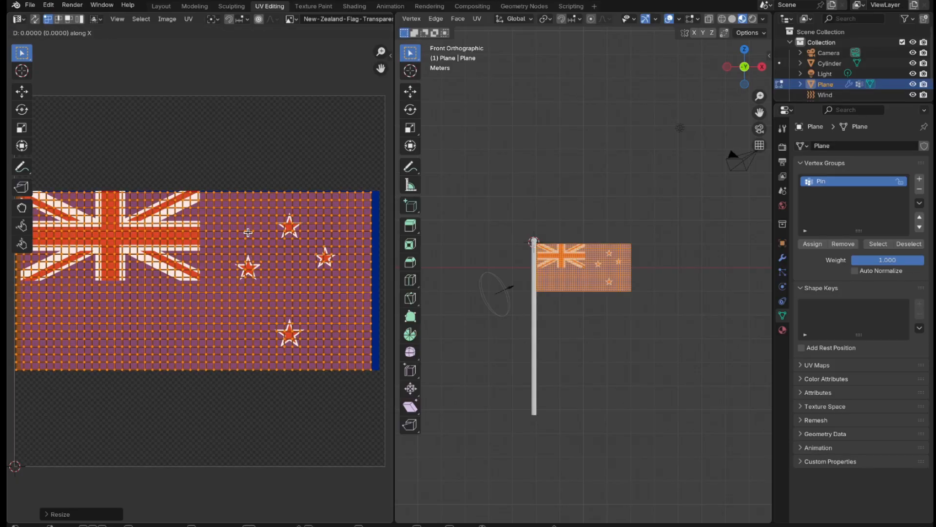
key(x)
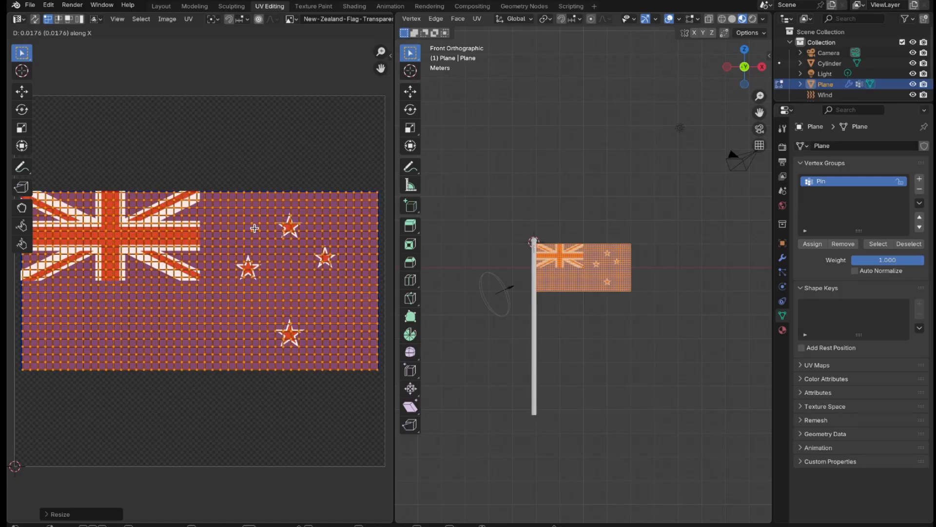
key(Escape)
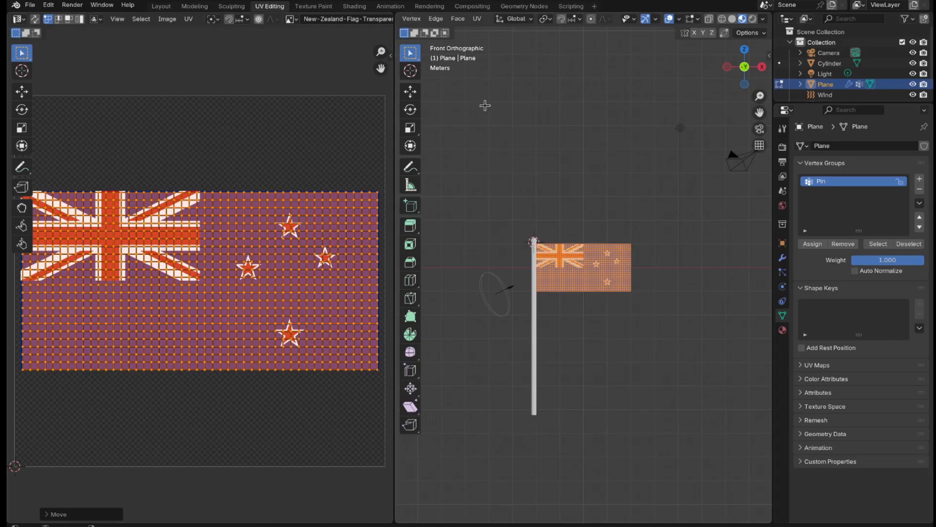
Step: Return to the Layout workspace and show the textured flag in Material Preview
scroll(448, 121, down, 1)
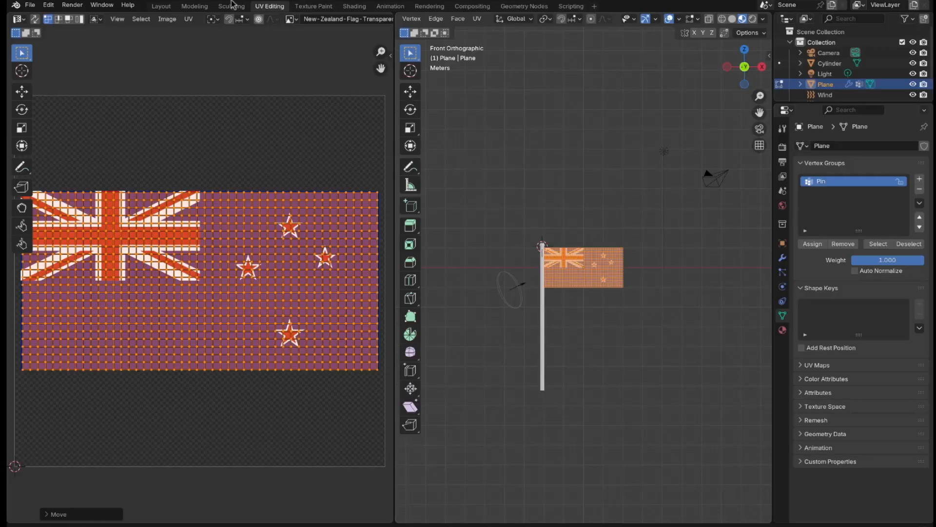
click(155, 7)
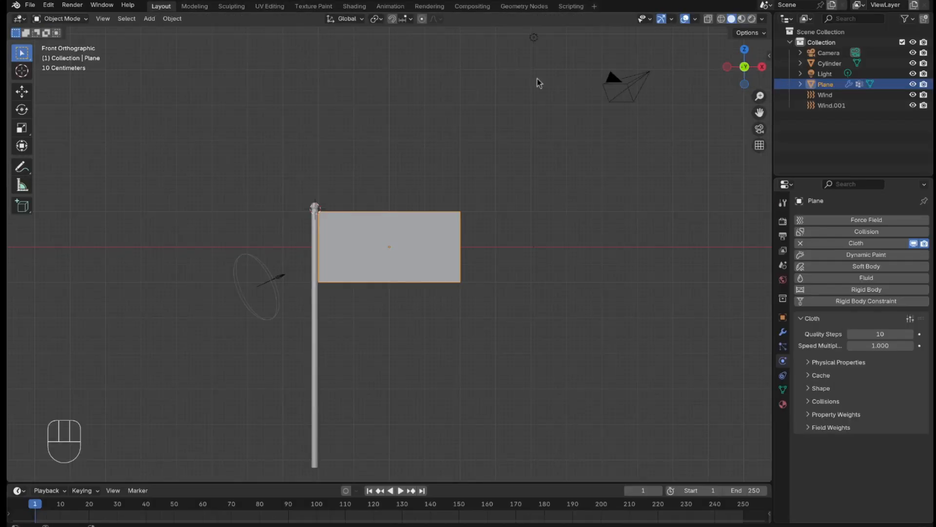
click(742, 19)
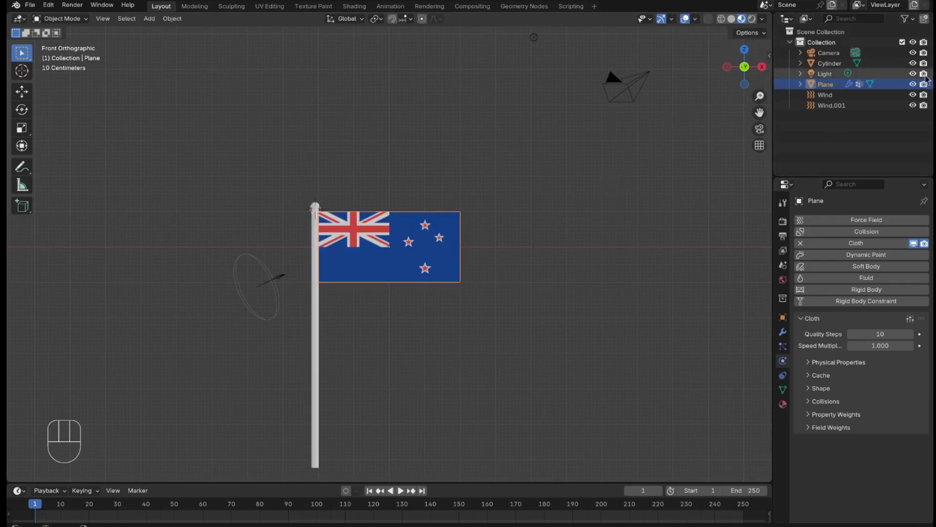
Step: Set the Simulation Start of the flag's cloth cache to frame -50
click(811, 375)
scroll(888, 431, down, 5)
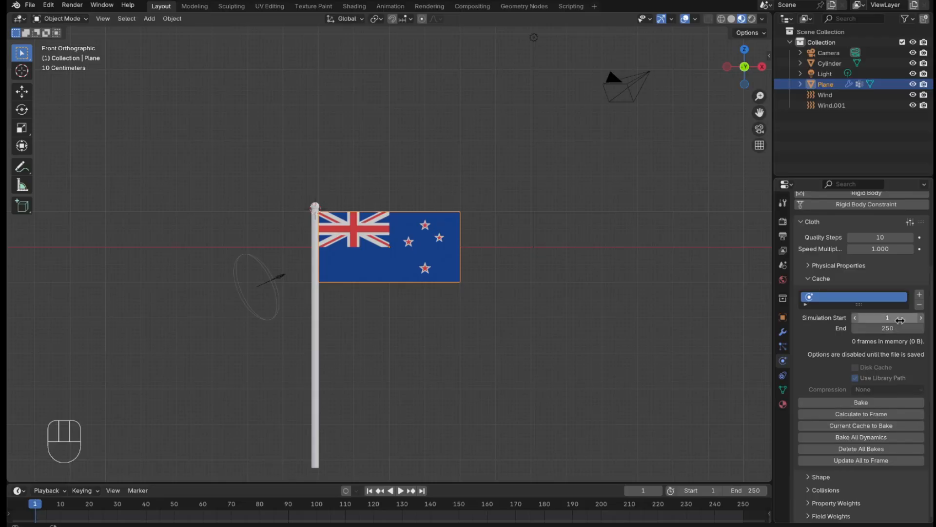
click(901, 318)
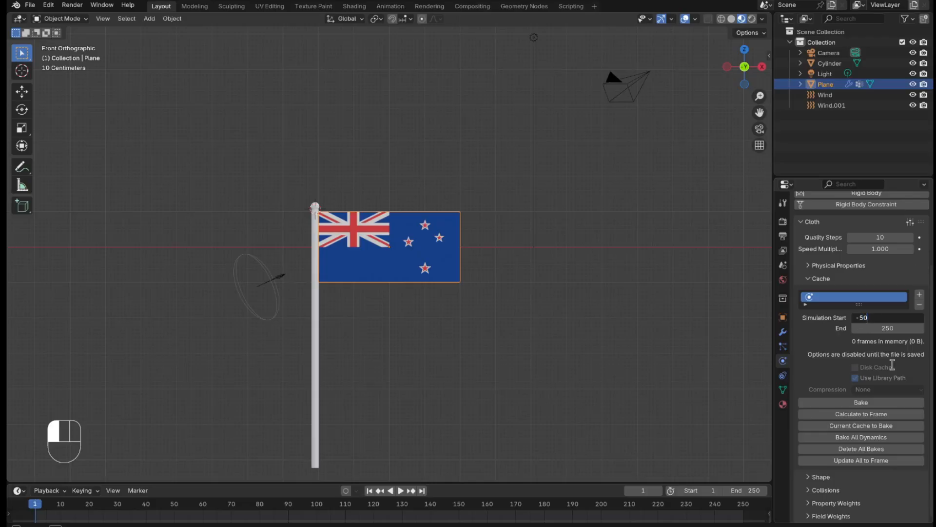
click(699, 404)
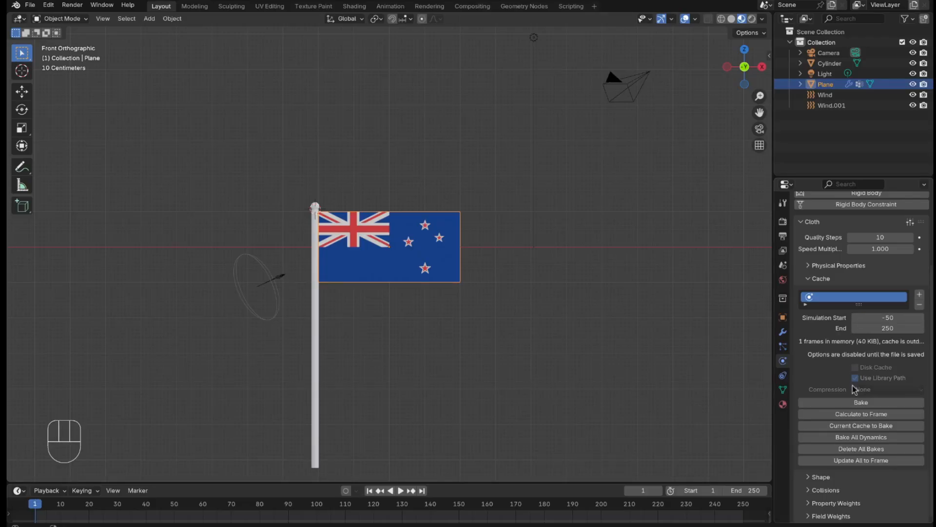
Step: Bake the flag's cloth simulation and play back the animation
click(850, 399)
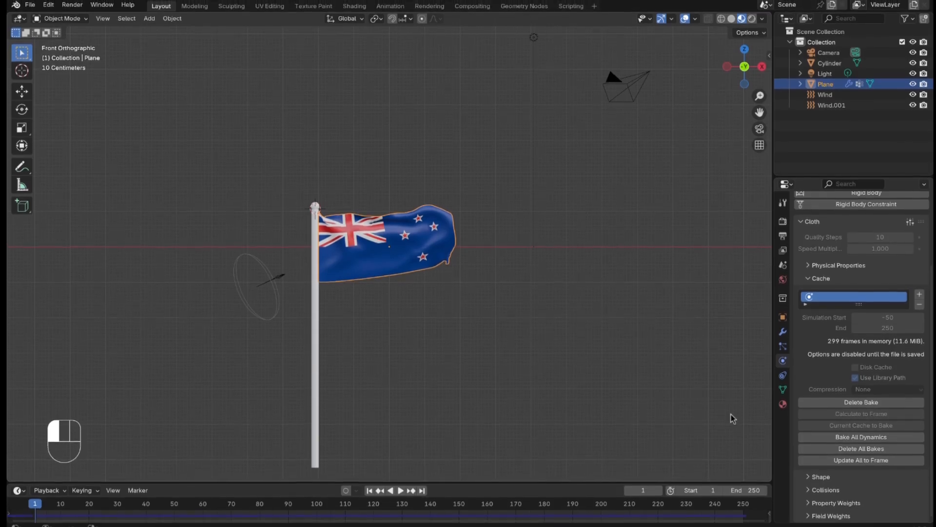
key(space)
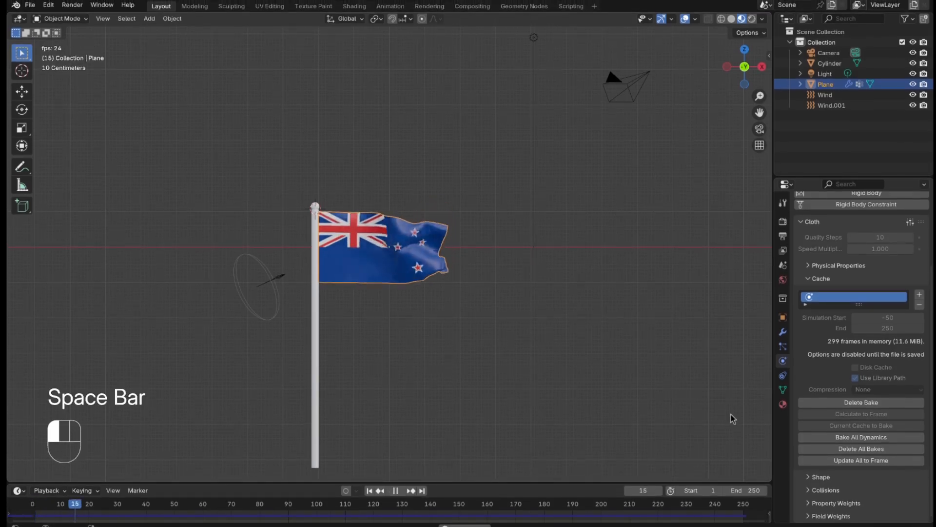